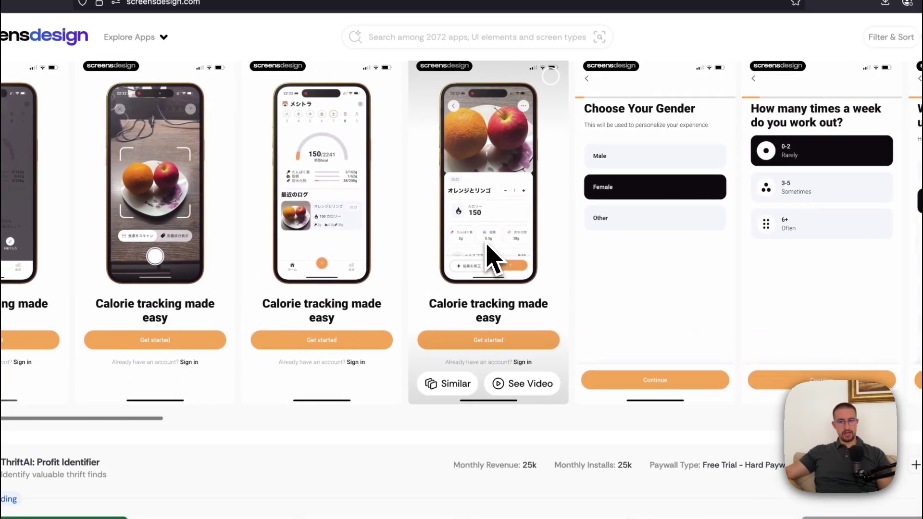
{"action": "scroll", "coordinate": [489, 261], "scroll_direction": "right", "scroll_amount": 3}
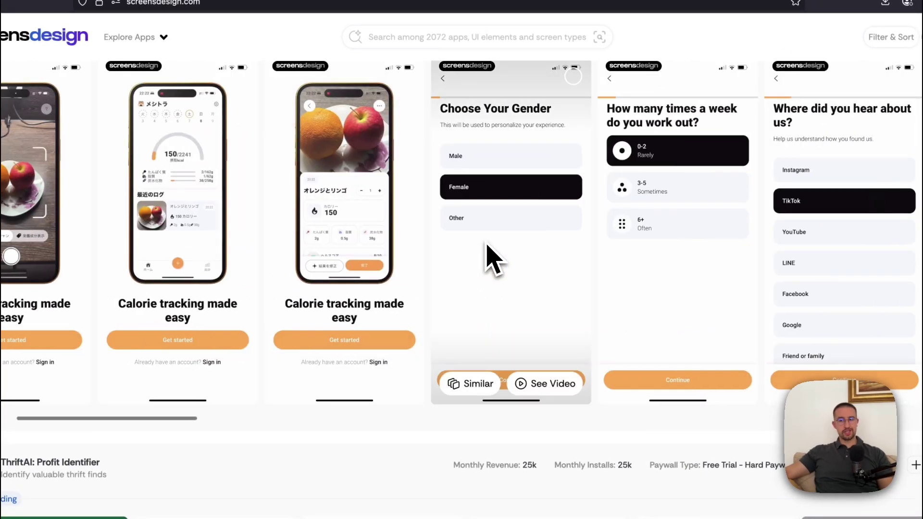
{"action": "scroll", "coordinate": [490, 260], "scroll_direction": "right", "scroll_amount": 3}
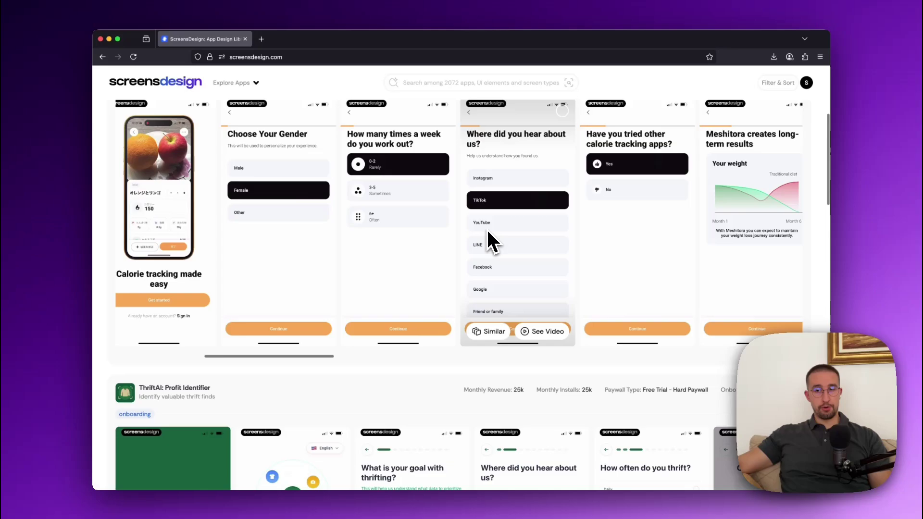
{"action": "scroll", "coordinate": [488, 232], "scroll_direction": "right", "scroll_amount": 3}
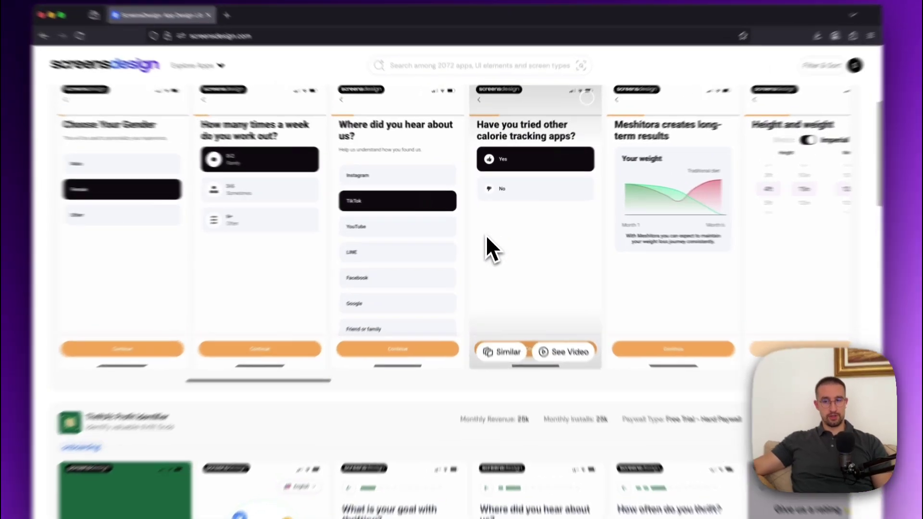
{"action": "scroll", "coordinate": [486, 230], "scroll_direction": "right", "scroll_amount": 3}
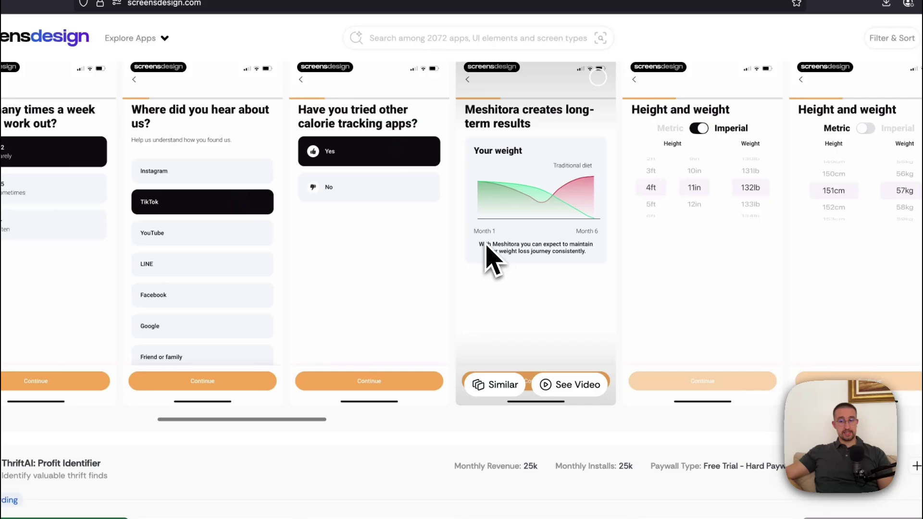
{"action": "scroll", "coordinate": [486, 259], "scroll_direction": "right", "scroll_amount": 3}
{"action": "scroll", "coordinate": [486, 258], "scroll_direction": "right", "scroll_amount": 2}
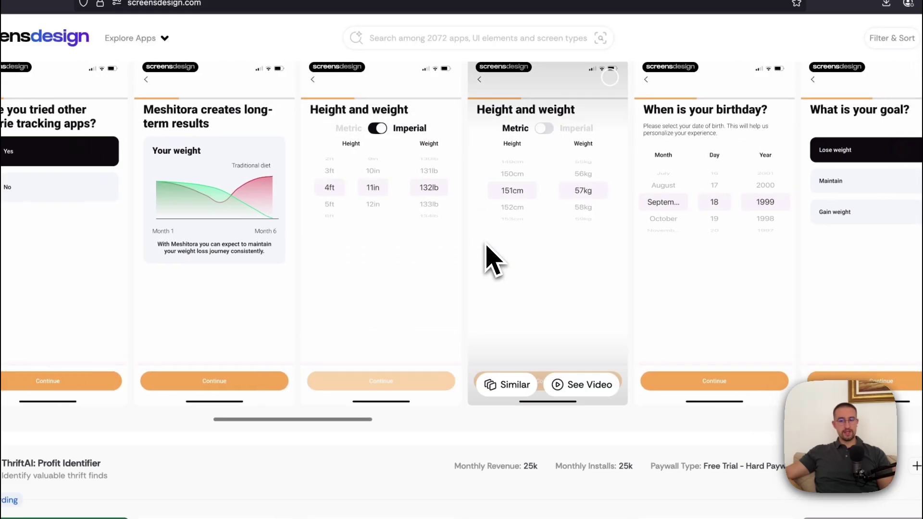
{"action": "scroll", "coordinate": [486, 258], "scroll_direction": "right", "scroll_amount": 1}
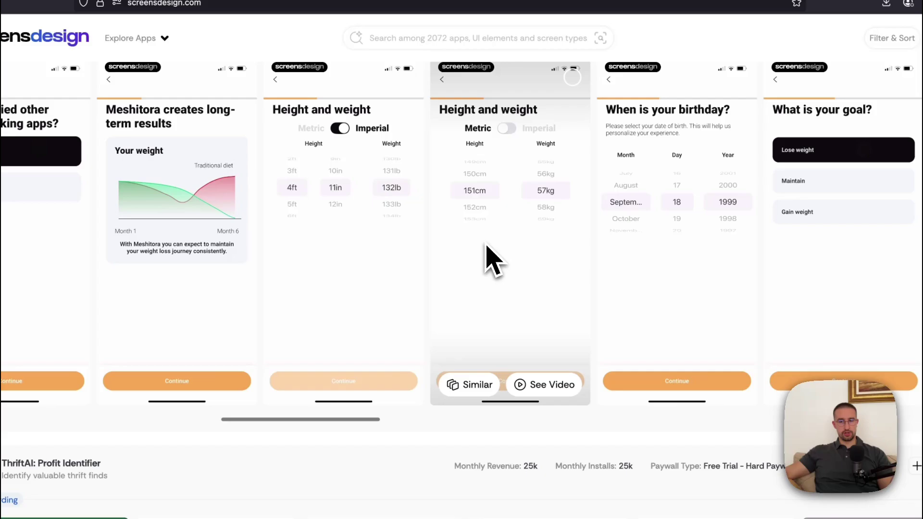
{"action": "scroll", "coordinate": [486, 259], "scroll_direction": "right", "scroll_amount": 1}
{"action": "scroll", "coordinate": [487, 259], "scroll_direction": "right", "scroll_amount": 1}
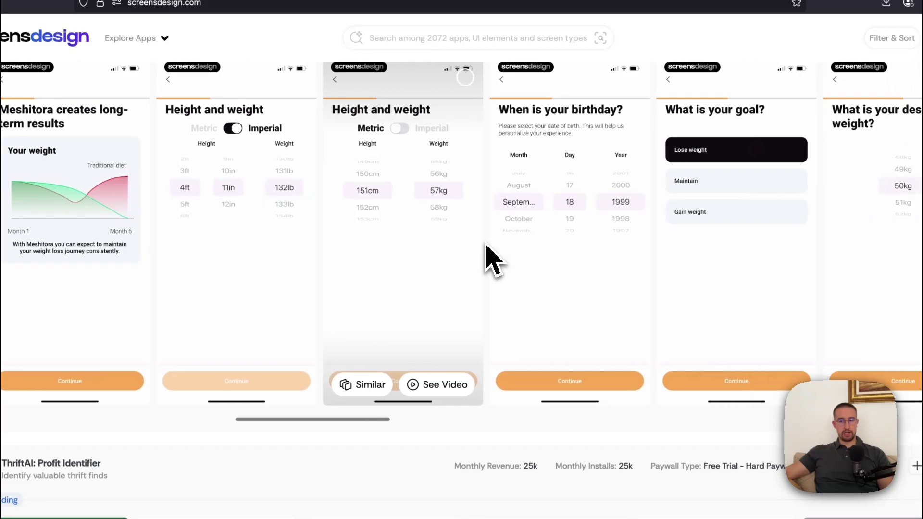
{"action": "scroll", "coordinate": [487, 258], "scroll_direction": "right", "scroll_amount": 2}
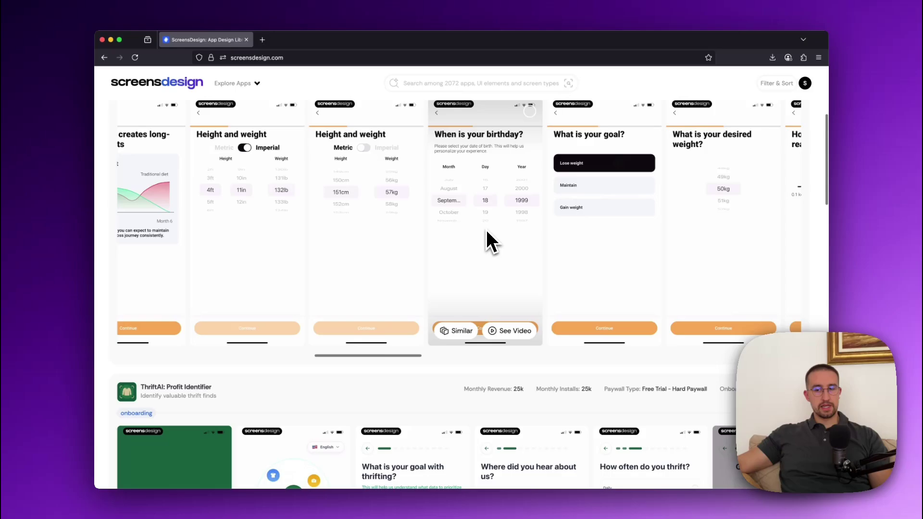
{"action": "scroll", "coordinate": [487, 232], "scroll_direction": "right", "scroll_amount": 1}
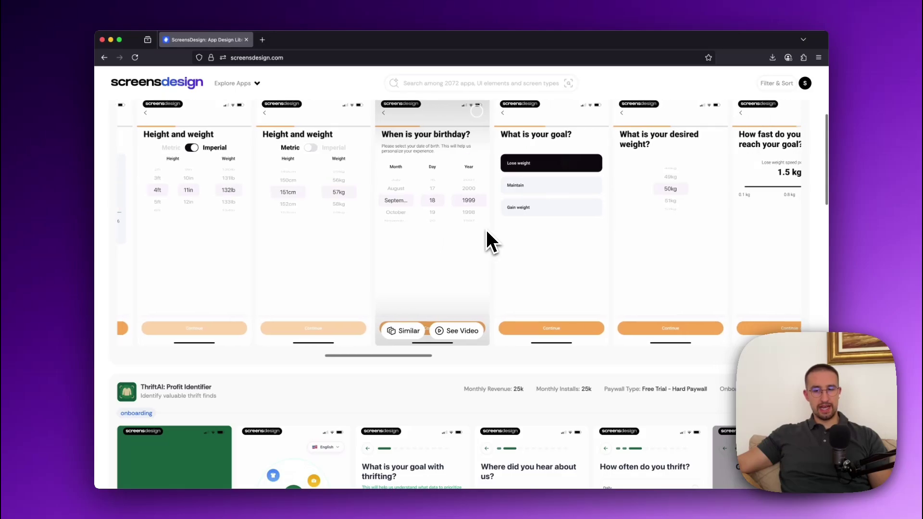
{"action": "scroll", "coordinate": [487, 231], "scroll_direction": "right", "scroll_amount": 1}
{"action": "scroll", "coordinate": [486, 230], "scroll_direction": "right", "scroll_amount": 1}
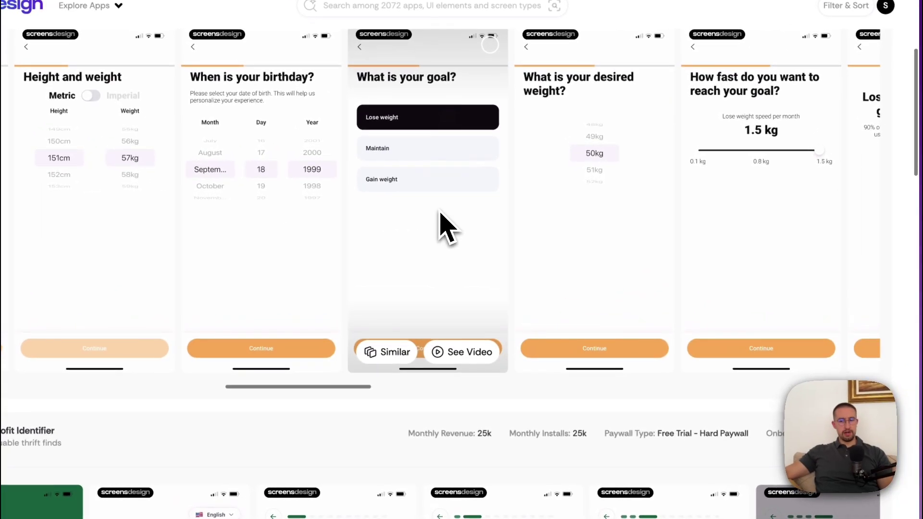
{"action": "scroll", "coordinate": [443, 227], "scroll_direction": "right", "scroll_amount": 1}
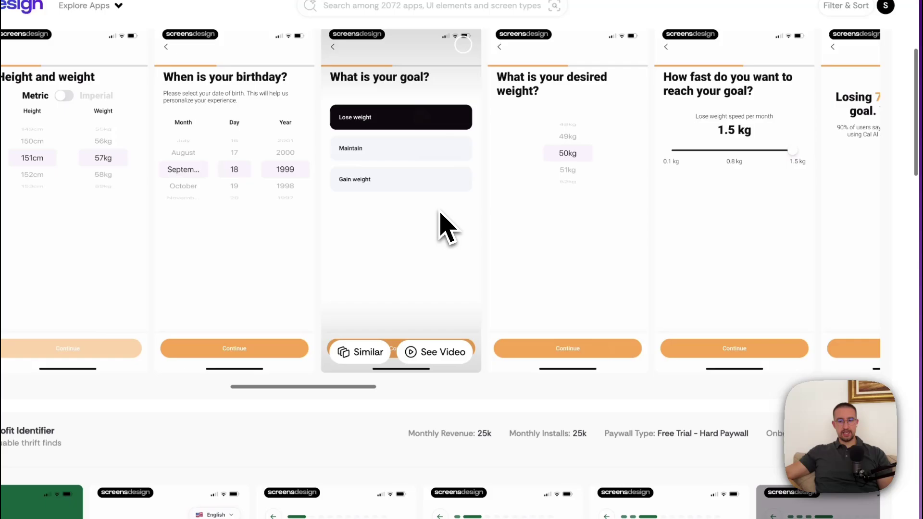
{"action": "scroll", "coordinate": [443, 228], "scroll_direction": "right", "scroll_amount": 3}
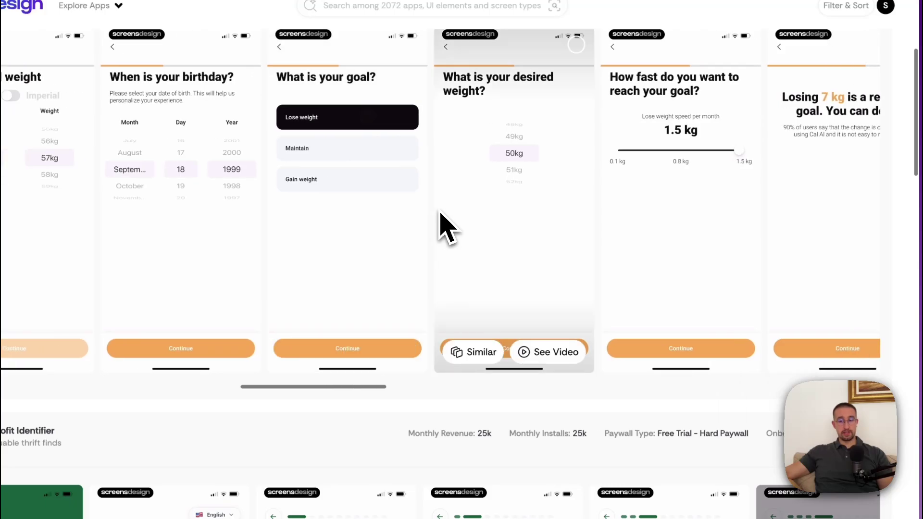
{"action": "scroll", "coordinate": [446, 227], "scroll_direction": "right", "scroll_amount": 1}
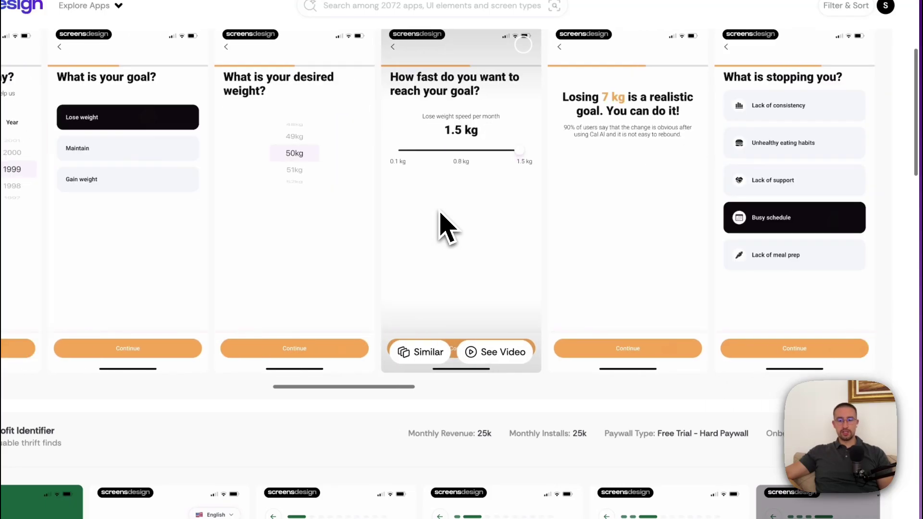
{"action": "scroll", "coordinate": [442, 227], "scroll_direction": "right", "scroll_amount": 3}
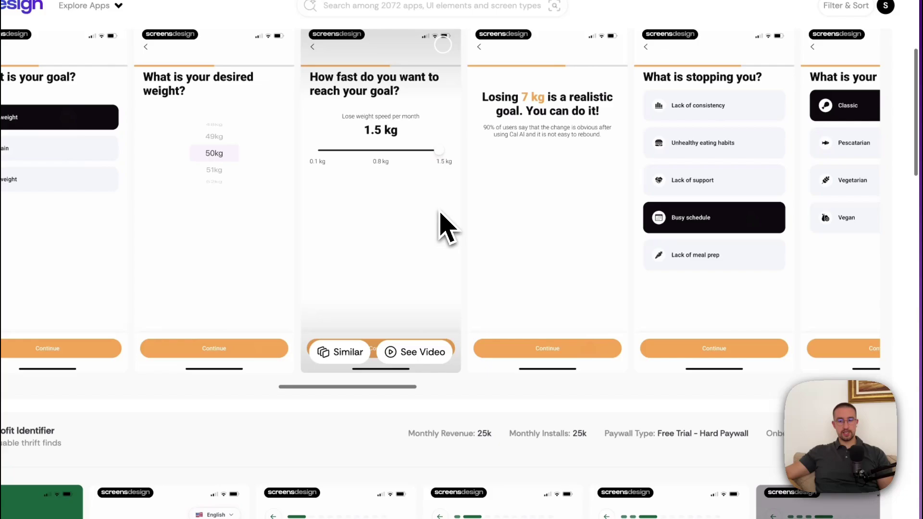
{"action": "scroll", "coordinate": [438, 227], "scroll_direction": "right", "scroll_amount": 3}
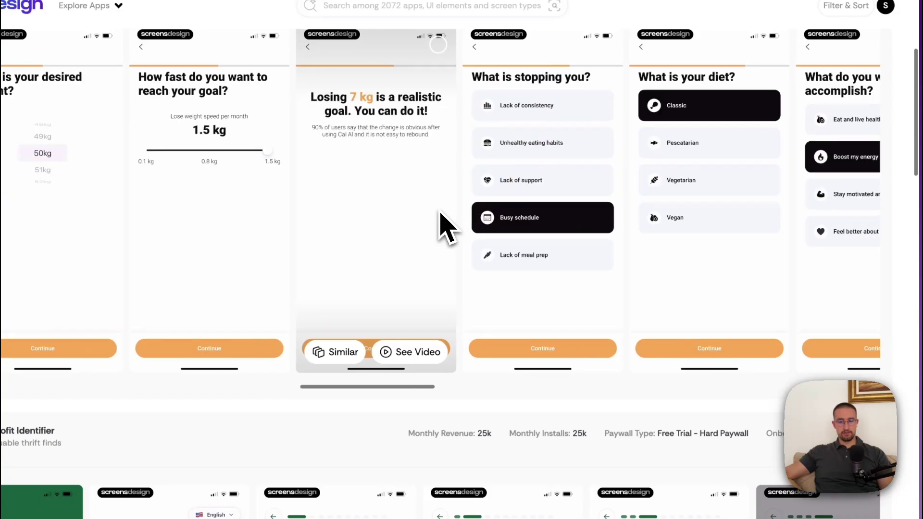
{"action": "scroll", "coordinate": [444, 364], "scroll_direction": "down", "scroll_amount": 3}
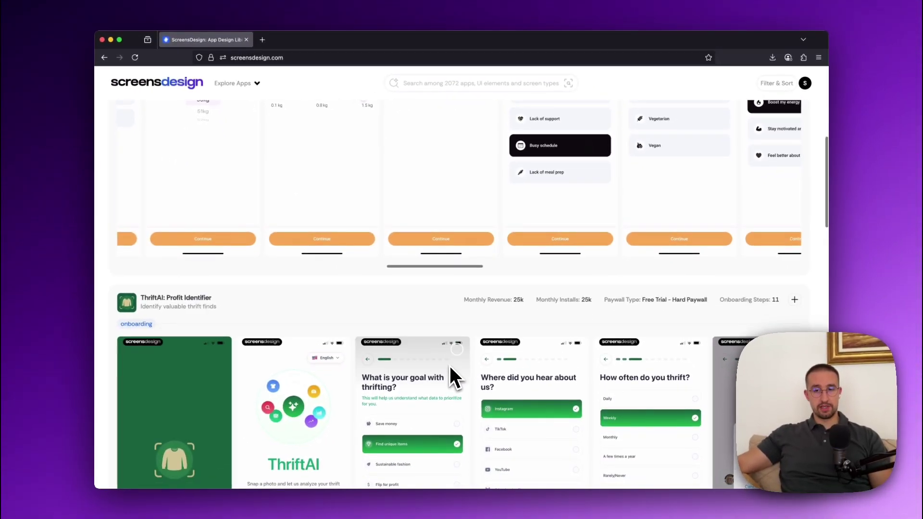
{"action": "scroll", "coordinate": [450, 365], "scroll_direction": "down", "scroll_amount": 1}
{"action": "scroll", "coordinate": [449, 365], "scroll_direction": "down", "scroll_amount": 2}
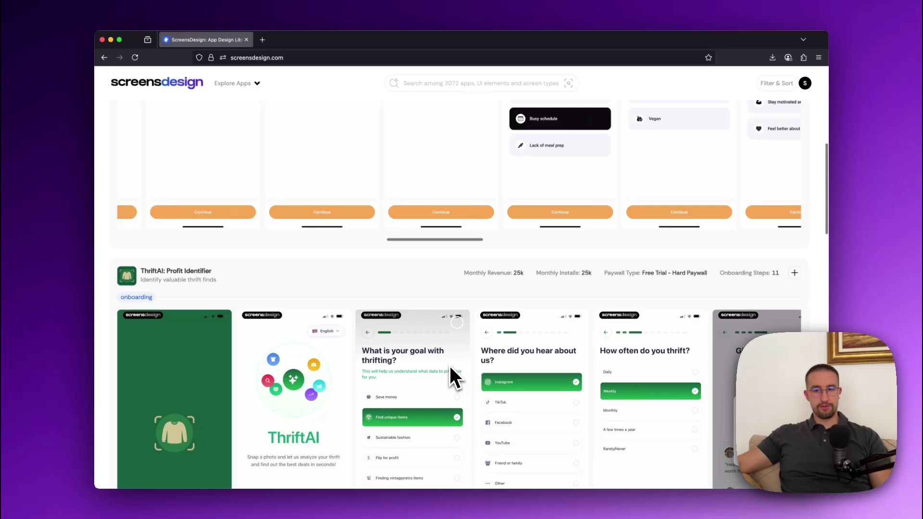
{"action": "scroll", "coordinate": [451, 366], "scroll_direction": "down", "scroll_amount": 1}
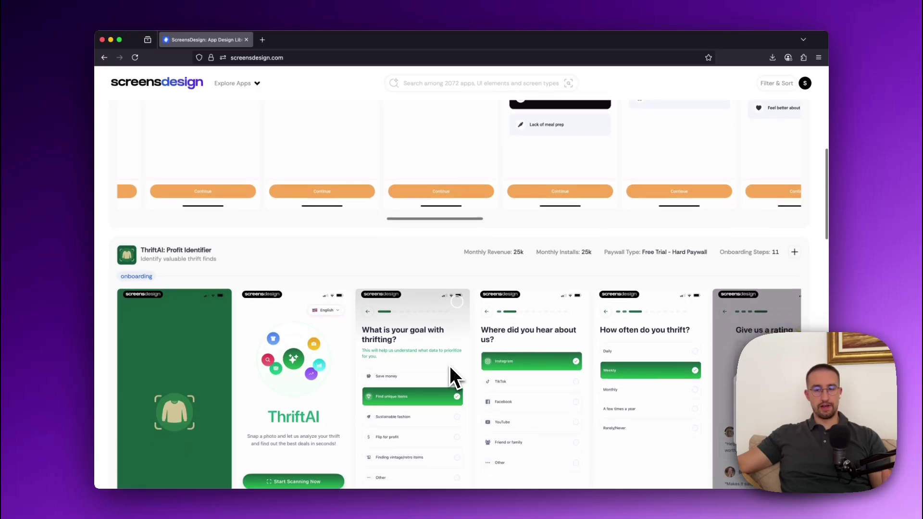
{"action": "scroll", "coordinate": [449, 375], "scroll_direction": "down", "scroll_amount": 2}
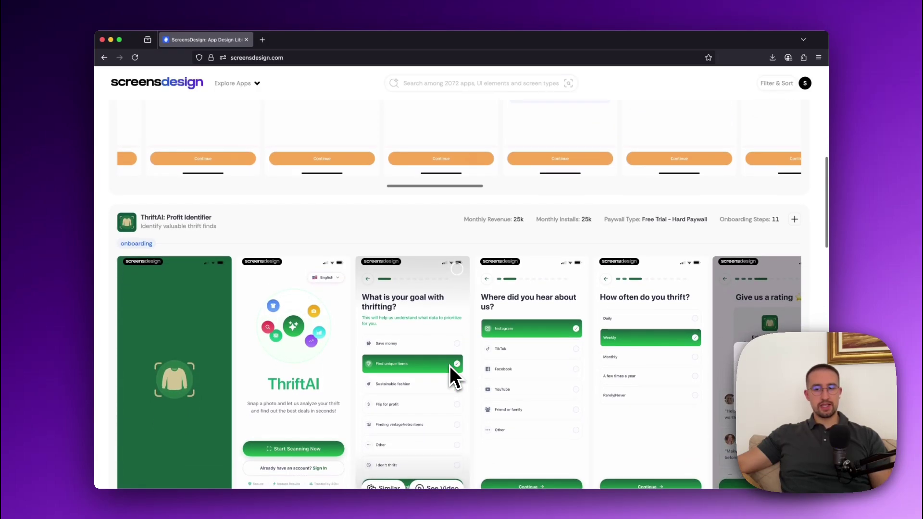
{"action": "scroll", "coordinate": [451, 366], "scroll_direction": "down", "scroll_amount": 2}
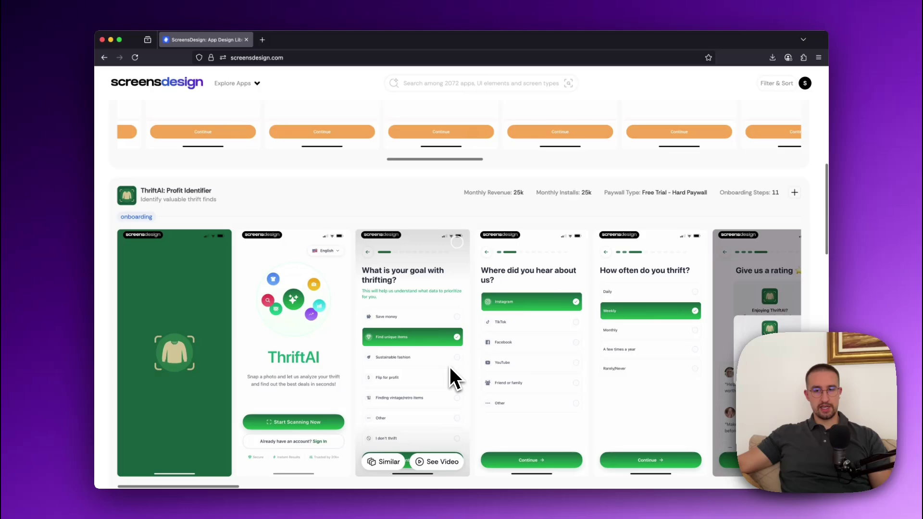
{"action": "scroll", "coordinate": [451, 376], "scroll_direction": "down", "scroll_amount": 1}
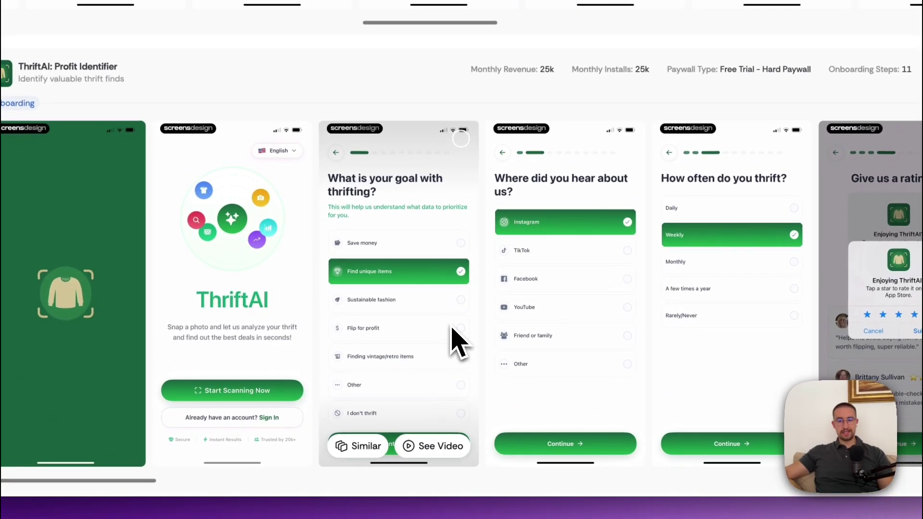
{"action": "scroll", "coordinate": [453, 340], "scroll_direction": "down", "scroll_amount": 2}
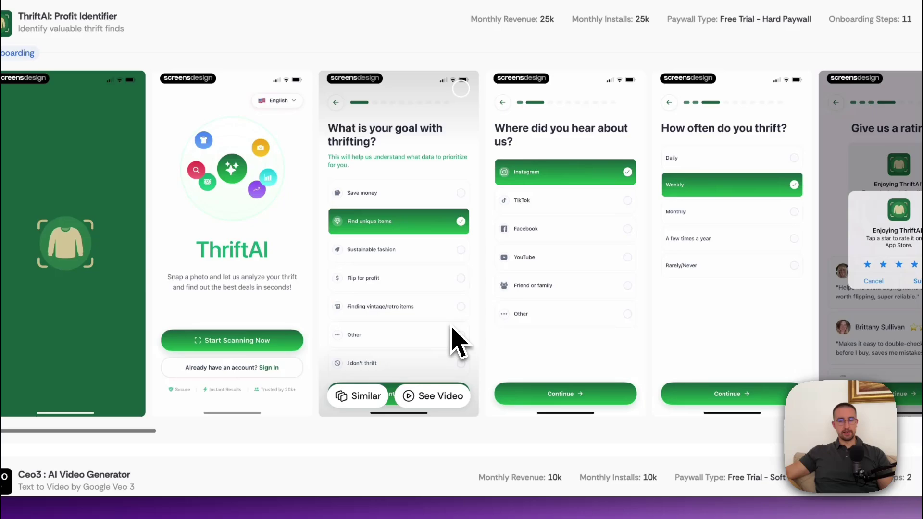
{"action": "scroll", "coordinate": [454, 341], "scroll_direction": "right", "scroll_amount": 5}
{"action": "scroll", "coordinate": [454, 341], "scroll_direction": "right", "scroll_amount": 2}
{"action": "scroll", "coordinate": [453, 340], "scroll_direction": "right", "scroll_amount": 2}
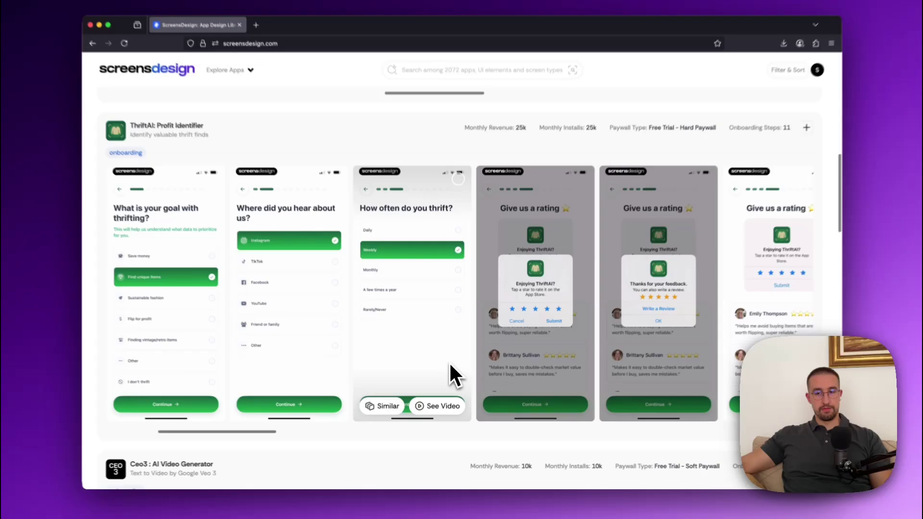
{"action": "scroll", "coordinate": [451, 376], "scroll_direction": "right", "scroll_amount": 3}
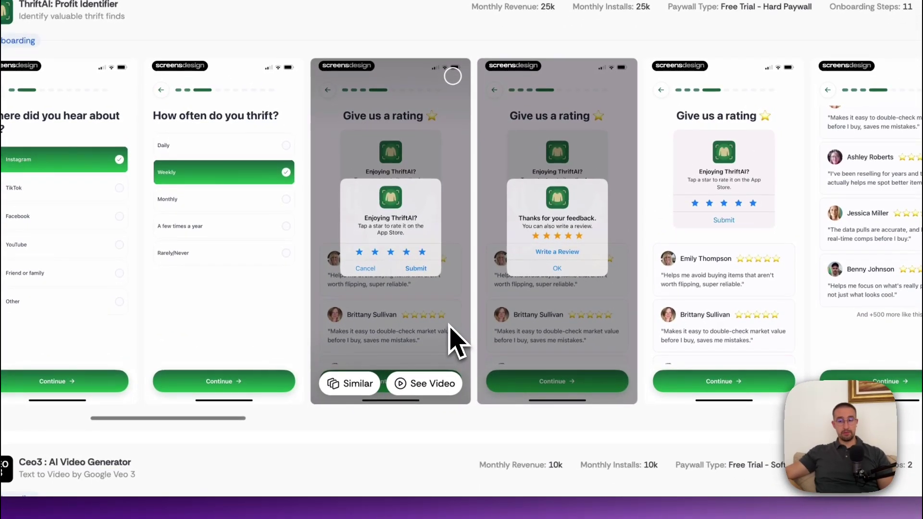
{"action": "scroll", "coordinate": [451, 342], "scroll_direction": "right", "scroll_amount": 2}
{"action": "scroll", "coordinate": [451, 343], "scroll_direction": "right", "scroll_amount": 1}
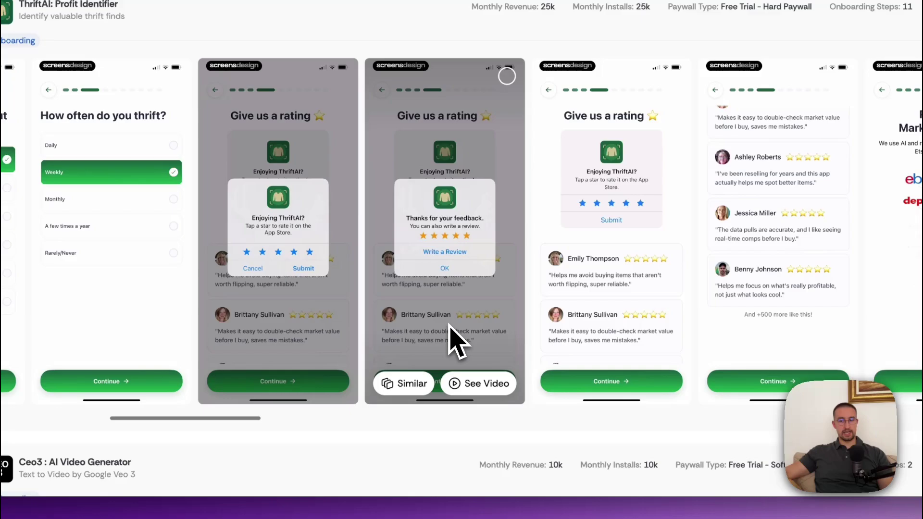
{"action": "scroll", "coordinate": [455, 343], "scroll_direction": "right", "scroll_amount": 2}
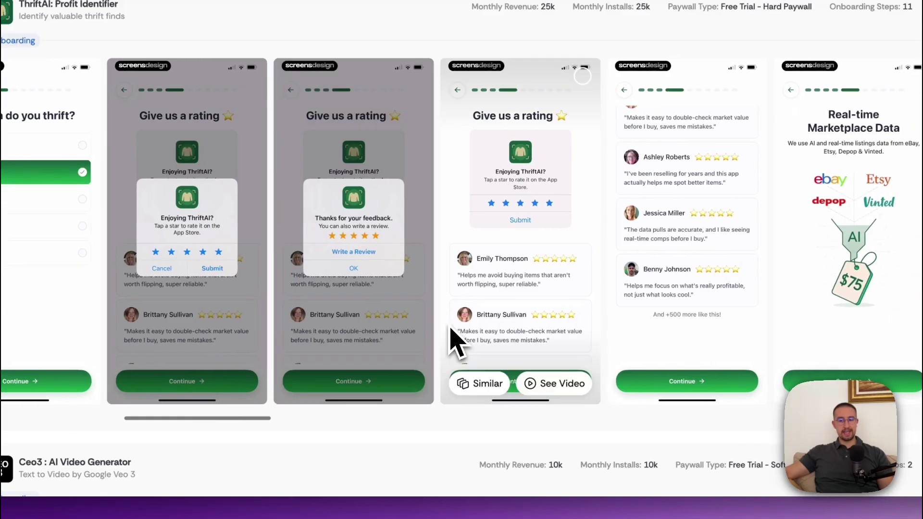
{"action": "scroll", "coordinate": [455, 343], "scroll_direction": "right", "scroll_amount": 1}
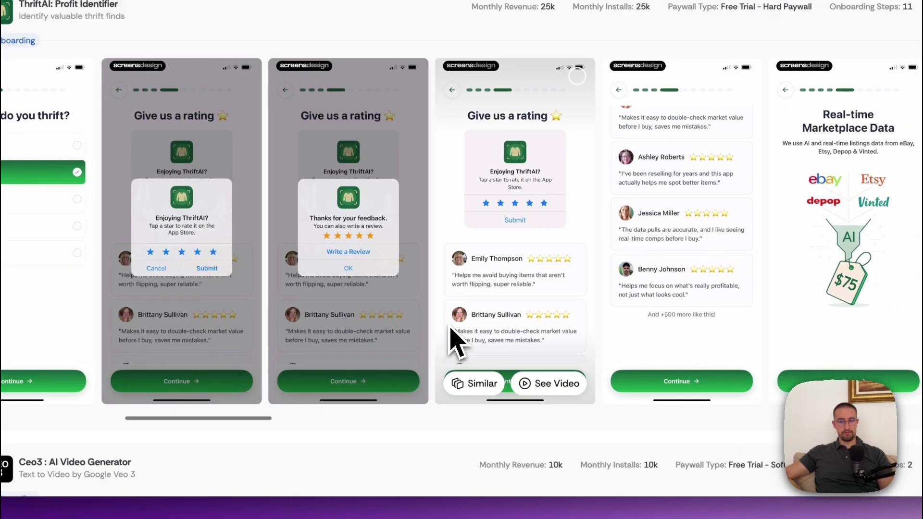
{"action": "scroll", "coordinate": [456, 343], "scroll_direction": "right", "scroll_amount": 1}
{"action": "scroll", "coordinate": [455, 343], "scroll_direction": "right", "scroll_amount": 3}
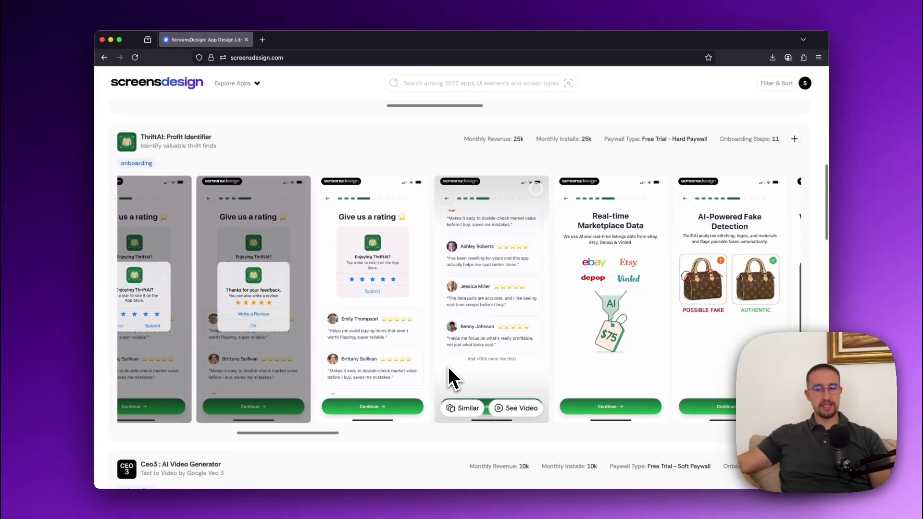
{"action": "scroll", "coordinate": [448, 370], "scroll_direction": "right", "scroll_amount": 3}
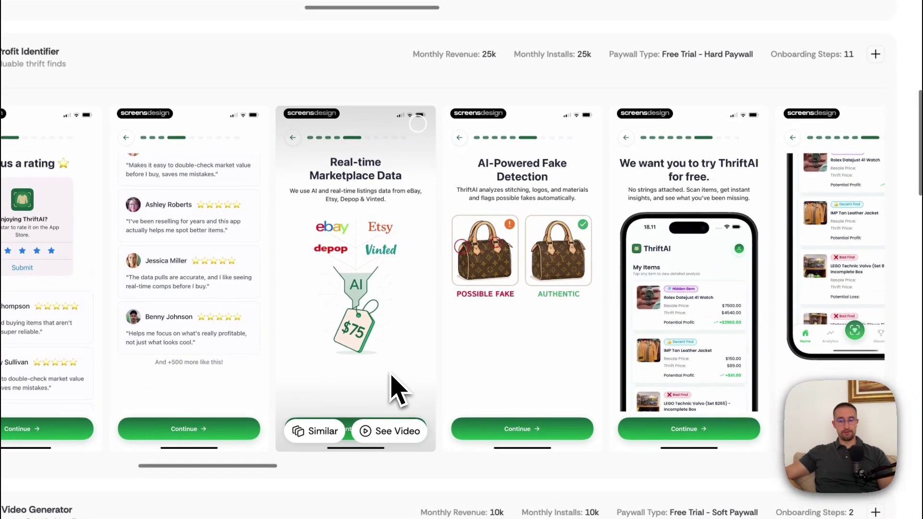
{"action": "scroll", "coordinate": [396, 390], "scroll_direction": "right", "scroll_amount": 2}
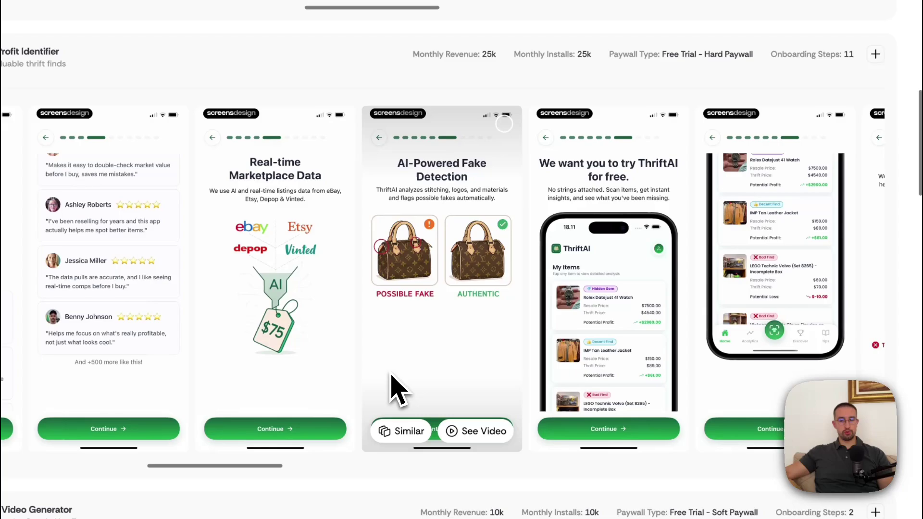
{"action": "scroll", "coordinate": [396, 390], "scroll_direction": "right", "scroll_amount": 2}
{"action": "scroll", "coordinate": [476, 381], "scroll_direction": "down", "scroll_amount": 3}
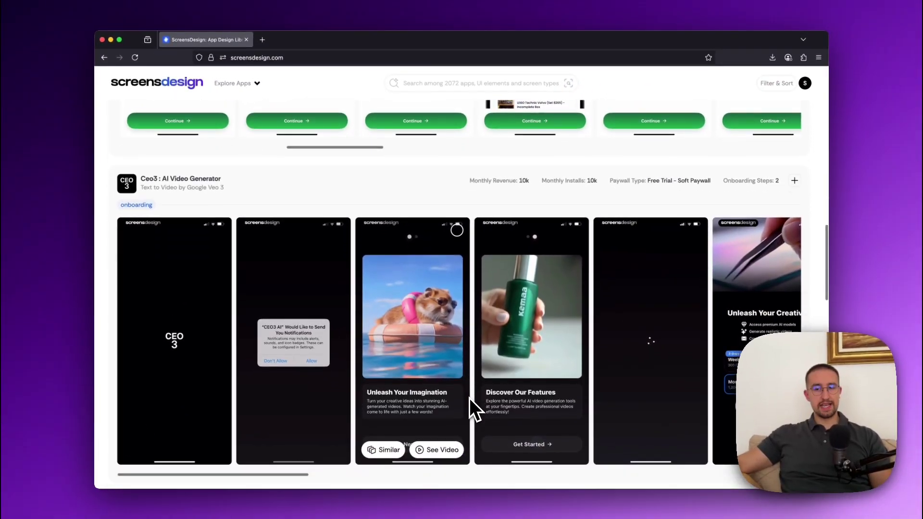
{"action": "scroll", "coordinate": [469, 398], "scroll_direction": "down", "scroll_amount": 1}
{"action": "scroll", "coordinate": [469, 398], "scroll_direction": "down", "scroll_amount": 1}
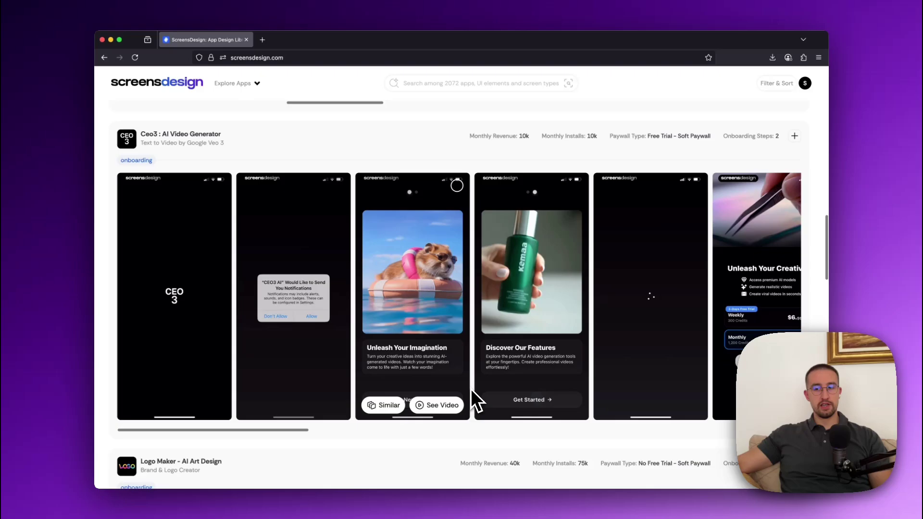
{"action": "scroll", "coordinate": [469, 386], "scroll_direction": "right", "scroll_amount": 4}
{"action": "scroll", "coordinate": [467, 382], "scroll_direction": "down", "scroll_amount": 3}
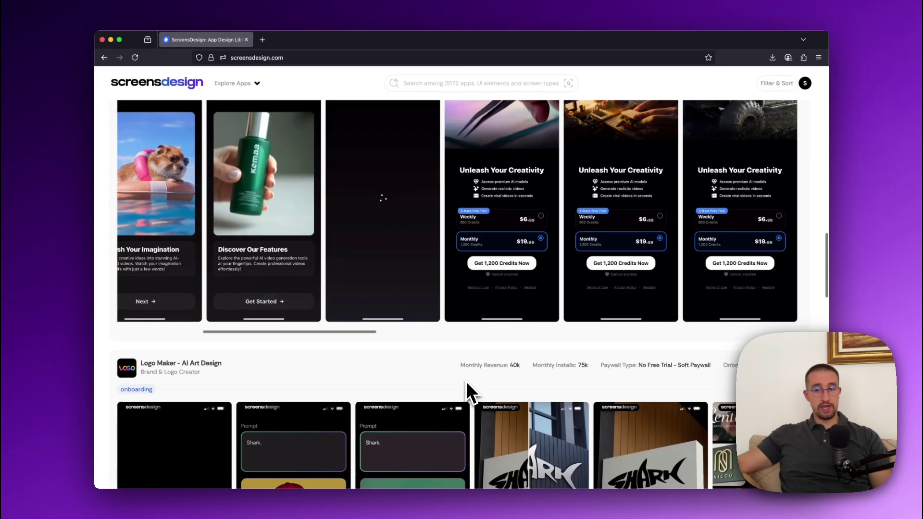
{"action": "scroll", "coordinate": [466, 382], "scroll_direction": "down", "scroll_amount": 1}
{"action": "scroll", "coordinate": [466, 382], "scroll_direction": "down", "scroll_amount": 1}
{"action": "scroll", "coordinate": [467, 381], "scroll_direction": "down", "scroll_amount": 1}
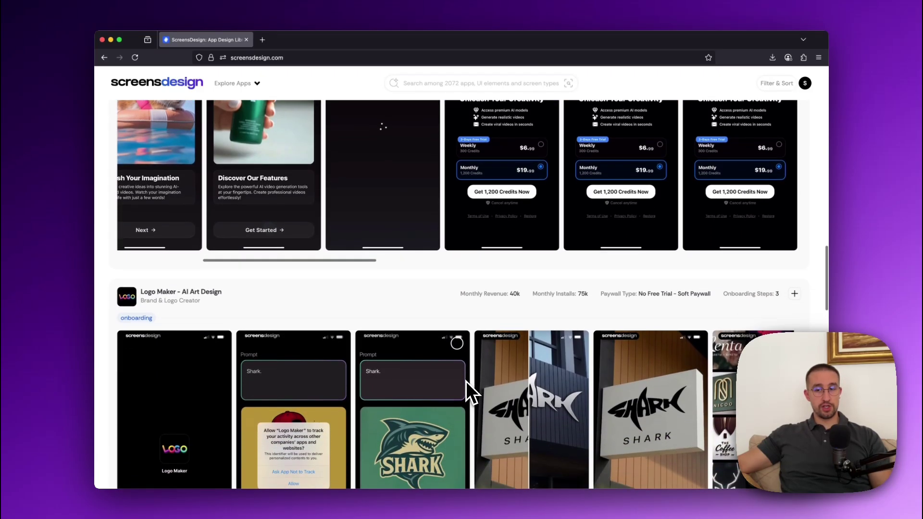
{"action": "scroll", "coordinate": [467, 382], "scroll_direction": "down", "scroll_amount": 1}
{"action": "scroll", "coordinate": [466, 382], "scroll_direction": "down", "scroll_amount": 1}
{"action": "scroll", "coordinate": [466, 382], "scroll_direction": "down", "scroll_amount": 1}
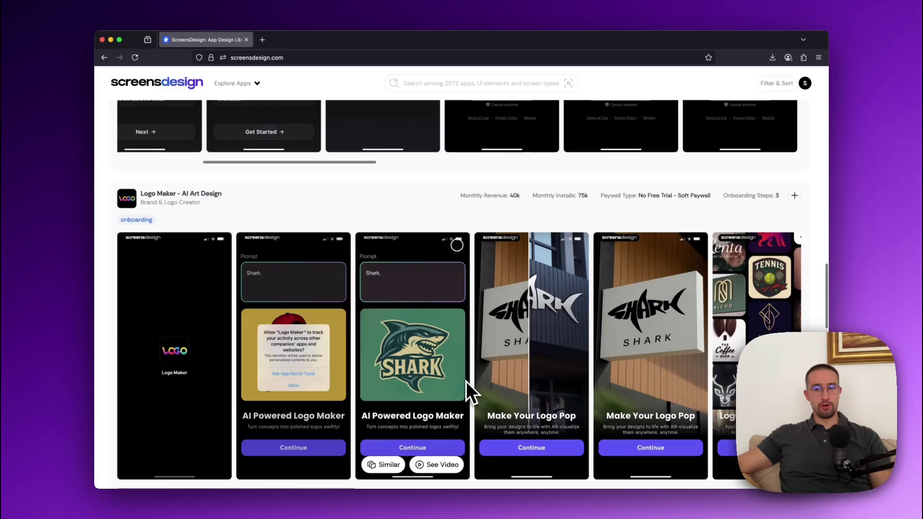
{"action": "scroll", "coordinate": [466, 381], "scroll_direction": "down", "scroll_amount": 1}
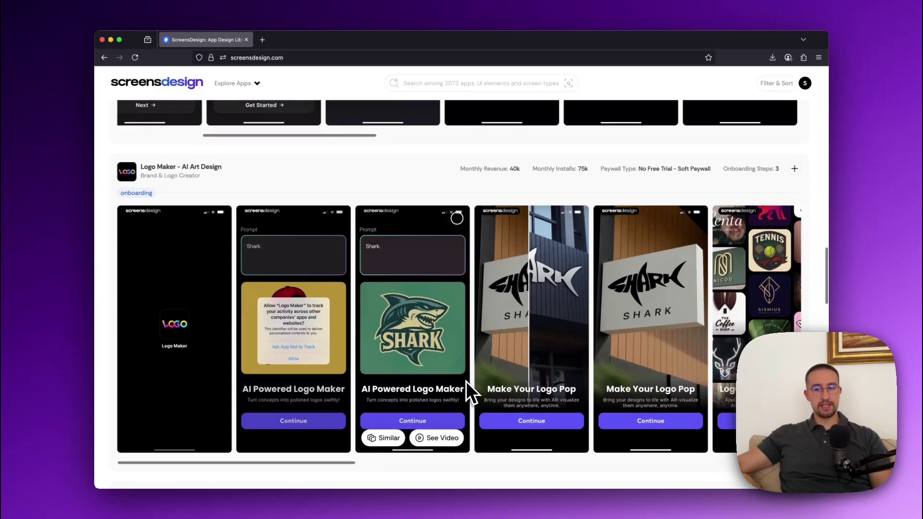
{"action": "scroll", "coordinate": [466, 382], "scroll_direction": "down", "scroll_amount": 1}
{"action": "scroll", "coordinate": [466, 382], "scroll_direction": "down", "scroll_amount": 1}
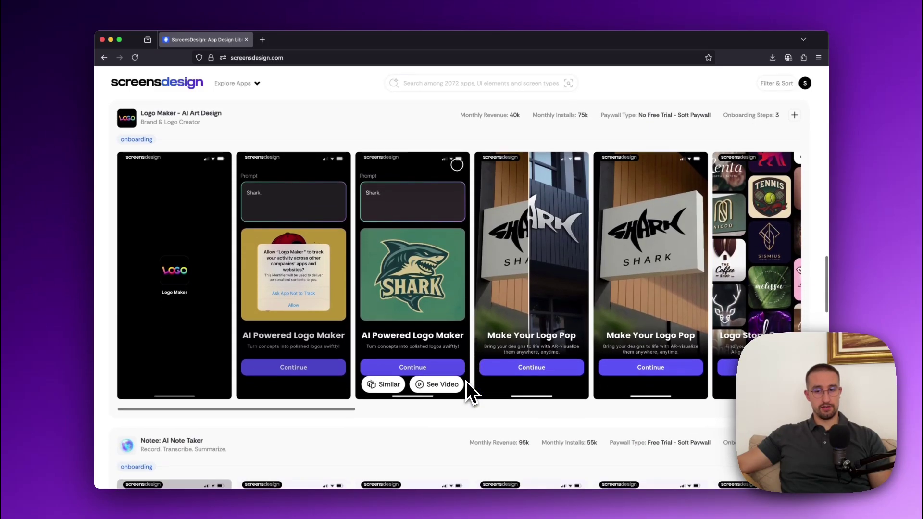
{"action": "scroll", "coordinate": [466, 382], "scroll_direction": "down", "scroll_amount": 2}
{"action": "scroll", "coordinate": [466, 382], "scroll_direction": "down", "scroll_amount": 1}
{"action": "scroll", "coordinate": [466, 382], "scroll_direction": "down", "scroll_amount": 2}
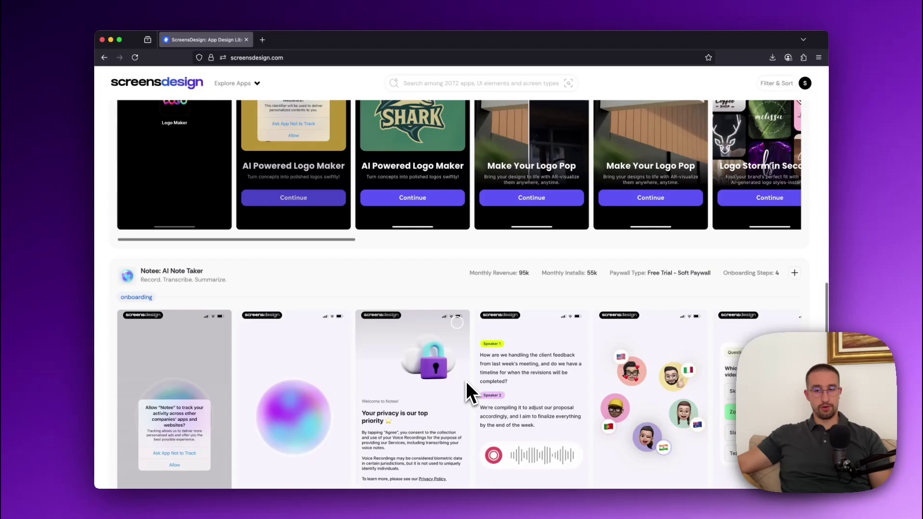
{"action": "scroll", "coordinate": [467, 389], "scroll_direction": "down", "scroll_amount": 2}
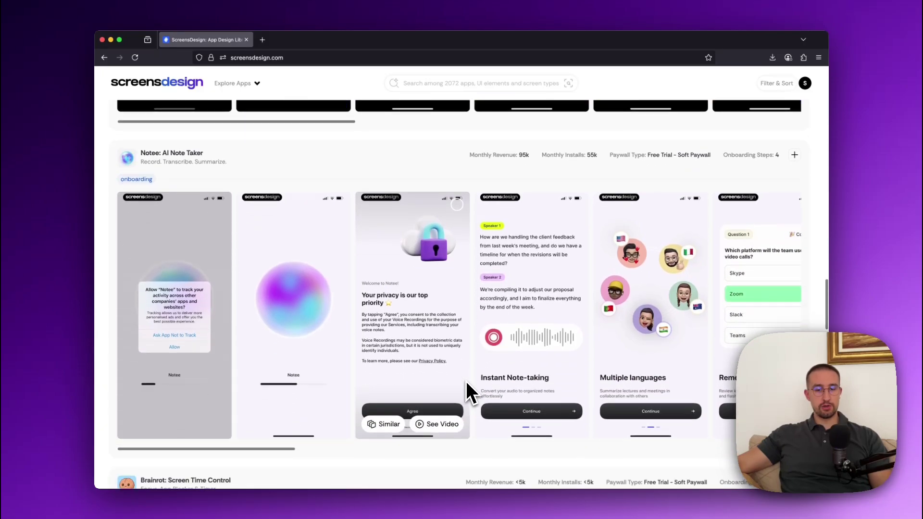
{"action": "scroll", "coordinate": [467, 389], "scroll_direction": "down", "scroll_amount": 2}
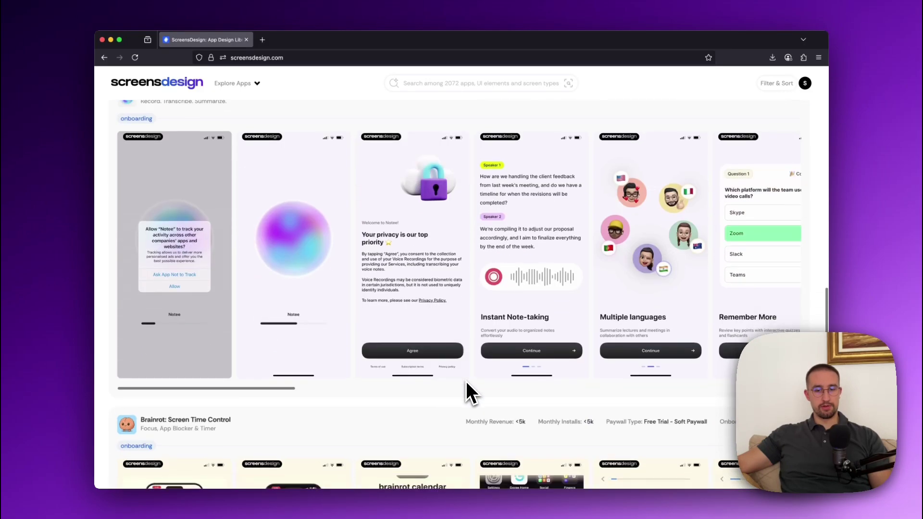
Search the UI Elements list for Date picker to show calendar screens from many apps.
{"action": "left_click", "coordinate": [482, 91]}
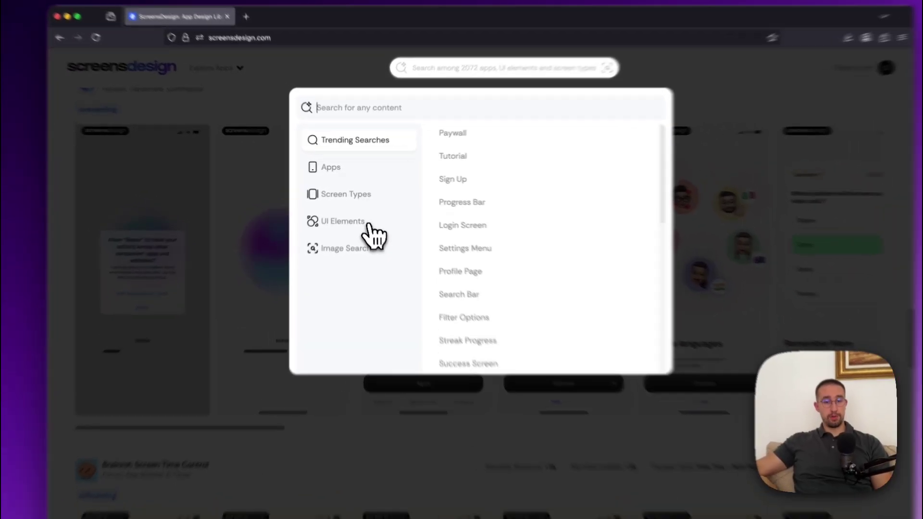
{"action": "left_click", "coordinate": [366, 216]}
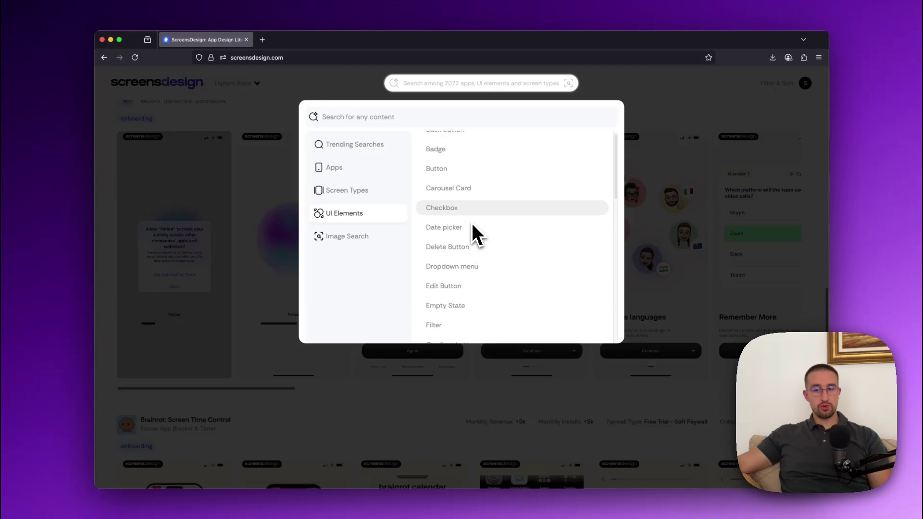
{"action": "scroll", "coordinate": [473, 226], "scroll_direction": "down", "scroll_amount": 1}
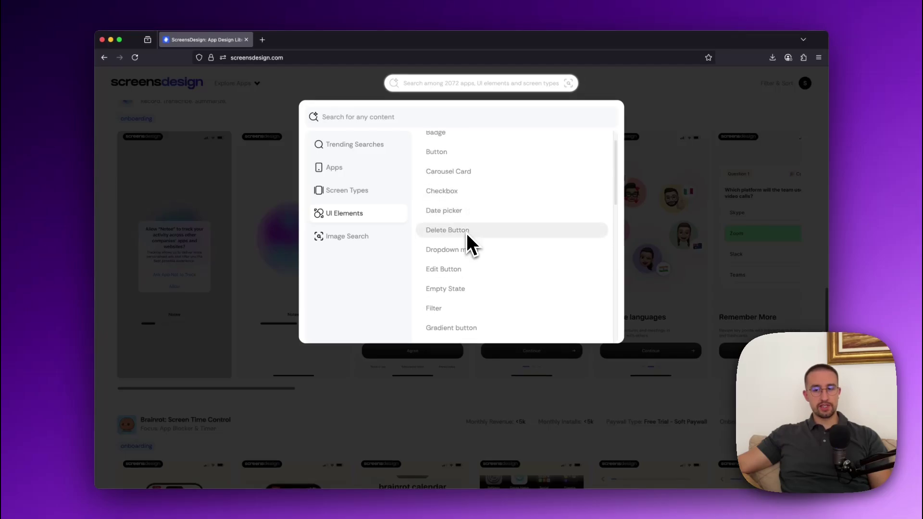
{"action": "scroll", "coordinate": [466, 235], "scroll_direction": "down", "scroll_amount": 1}
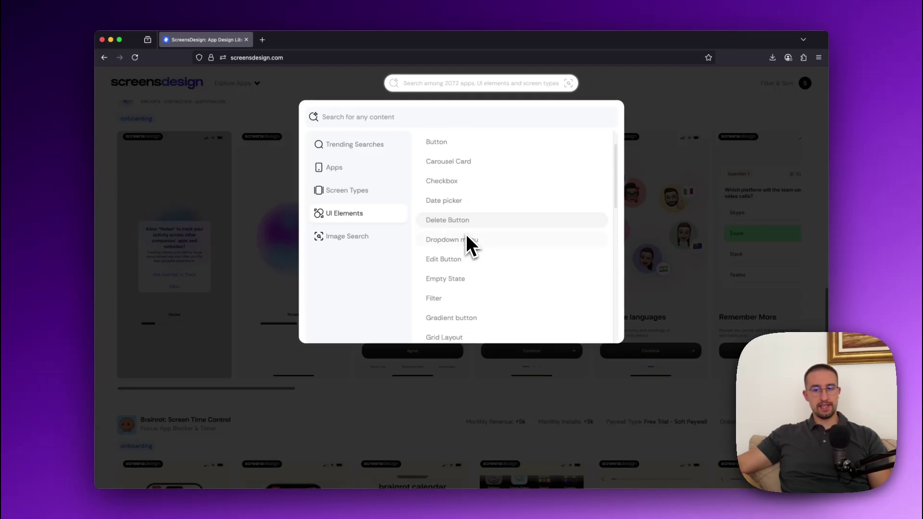
{"action": "left_click", "coordinate": [460, 207]}
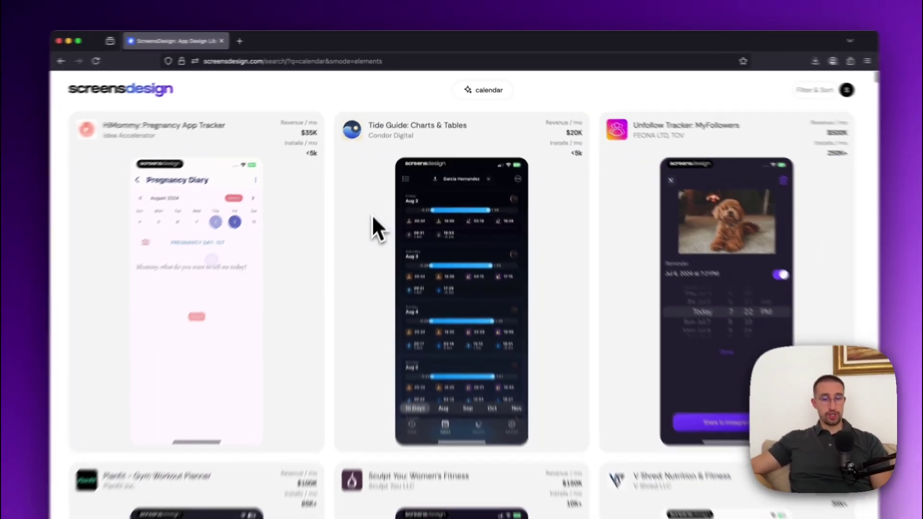
{"action": "scroll", "coordinate": [370, 218], "scroll_direction": "down", "scroll_amount": 3}
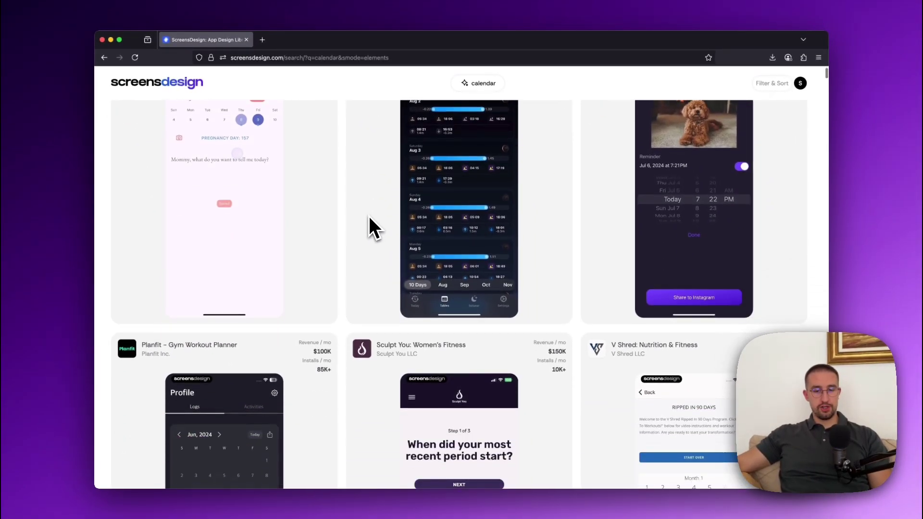
{"action": "scroll", "coordinate": [369, 217], "scroll_direction": "down", "scroll_amount": 3}
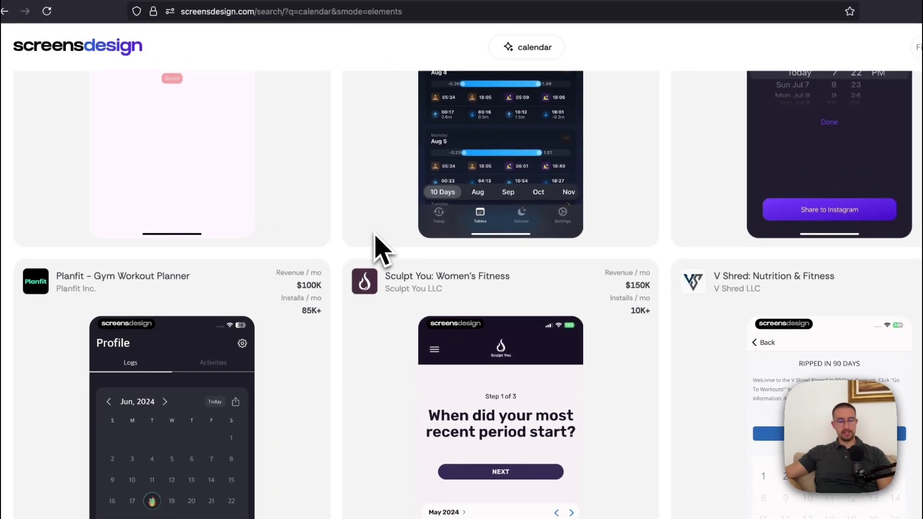
{"action": "scroll", "coordinate": [369, 217], "scroll_direction": "down", "scroll_amount": 2}
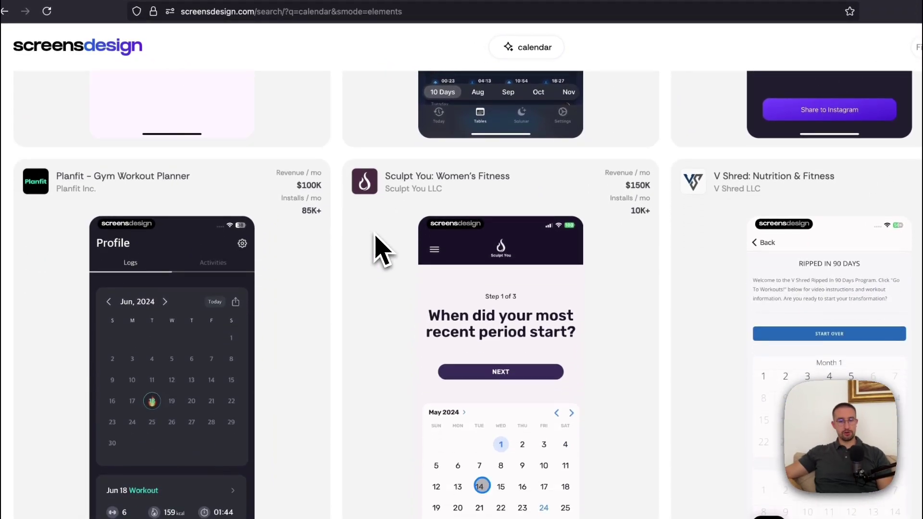
{"action": "scroll", "coordinate": [375, 249], "scroll_direction": "down", "scroll_amount": 1}
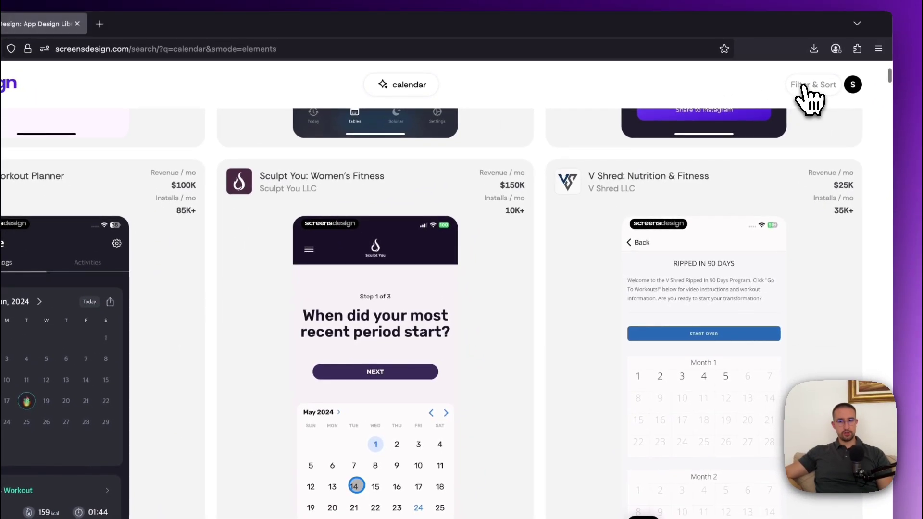
Preview the Monthly Installs, Monthly Revenue, Paywall Type, Onboarding Steps and App Release Date filters.
{"action": "left_click", "coordinate": [810, 86]}
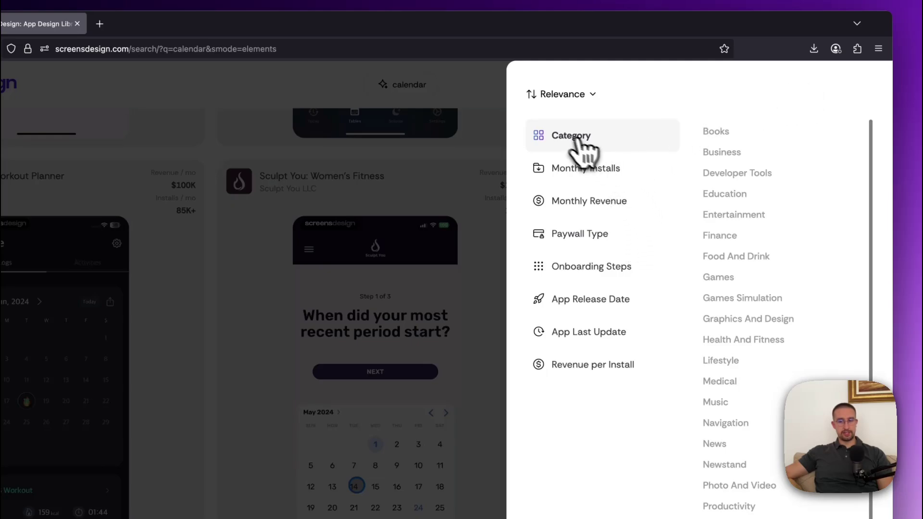
{"action": "left_click", "coordinate": [594, 173]}
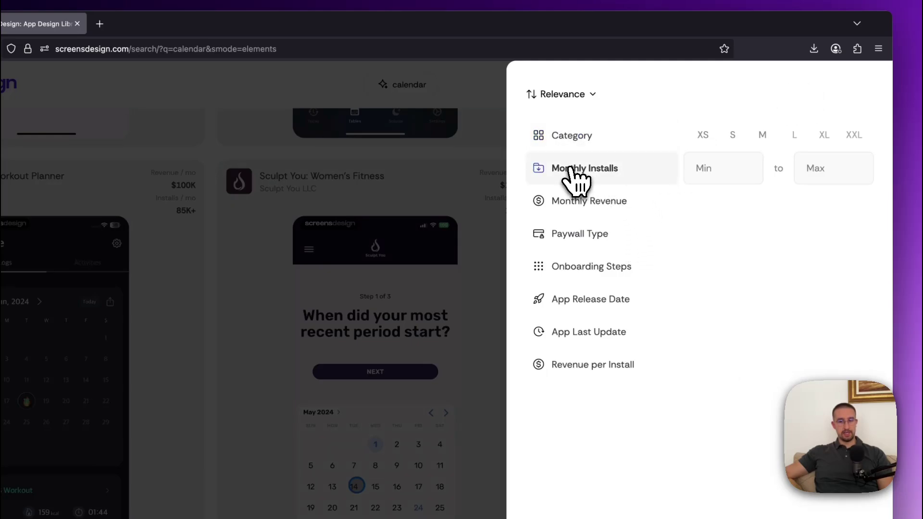
{"action": "left_click", "coordinate": [617, 209]}
{"action": "left_click", "coordinate": [582, 239]}
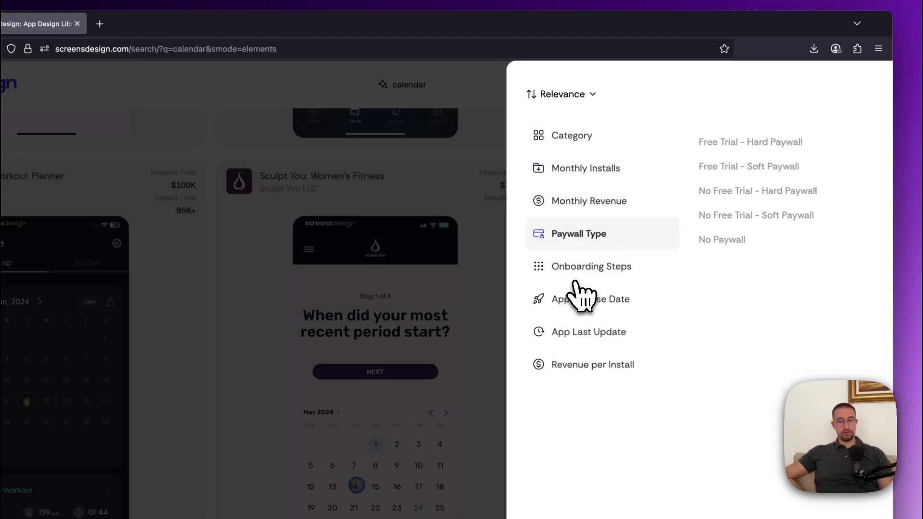
{"action": "left_click", "coordinate": [604, 273]}
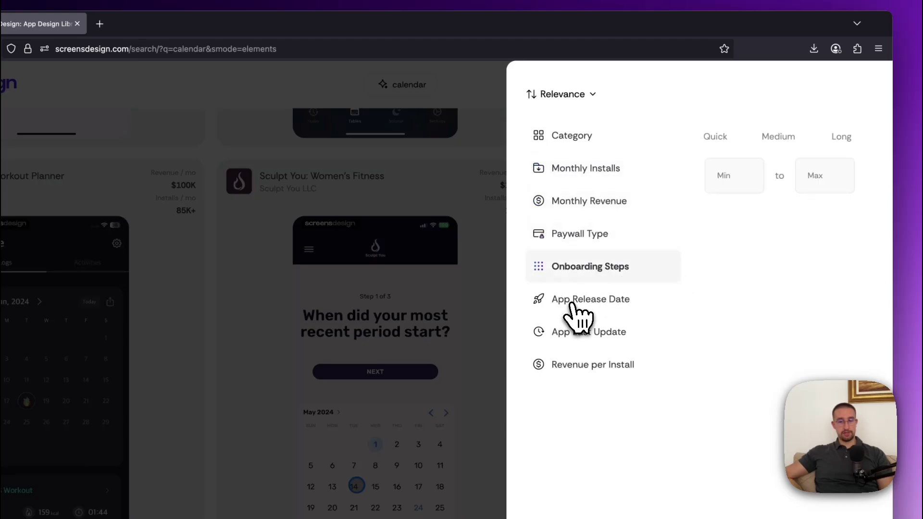
{"action": "left_click", "coordinate": [617, 315]}
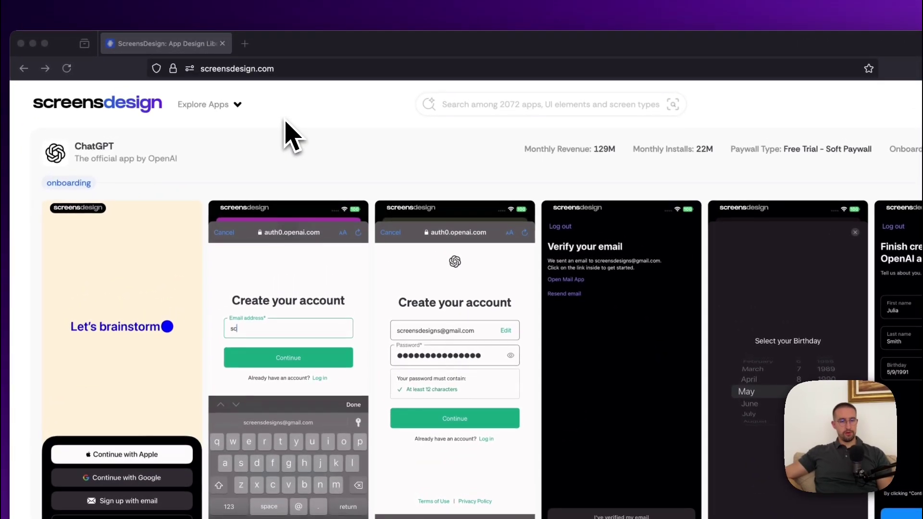
Expand the Explore Apps dropdown to show the App Insights section menu.
{"action": "left_click", "coordinate": [233, 111]}
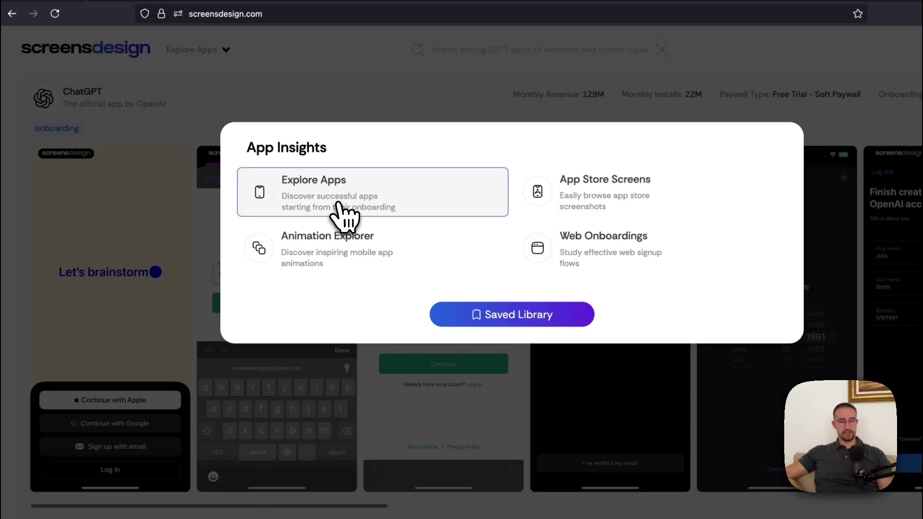
Choose Animation Explorer from the App Insights menu to see the Meditate animations.
{"action": "left_click", "coordinate": [328, 257]}
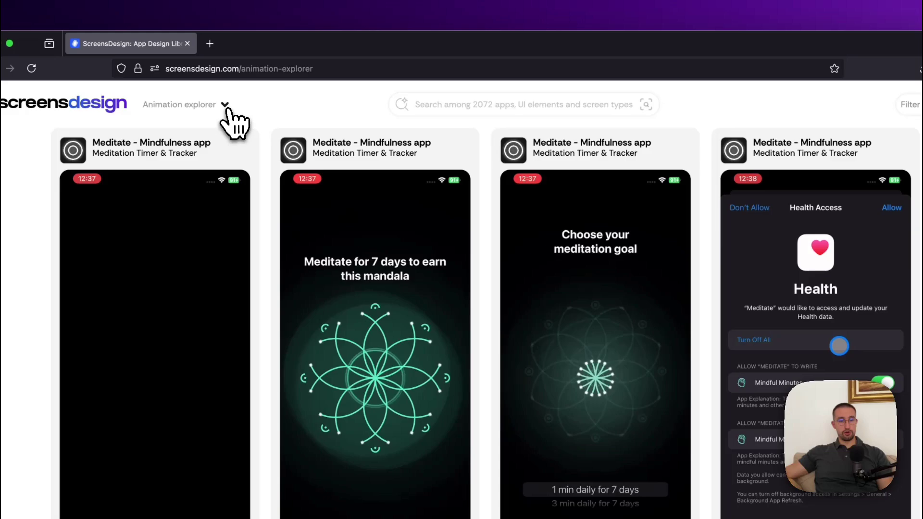
Switch to the App Store Screens gallery and show its Filter & Sort options.
{"action": "left_click", "coordinate": [274, 85]}
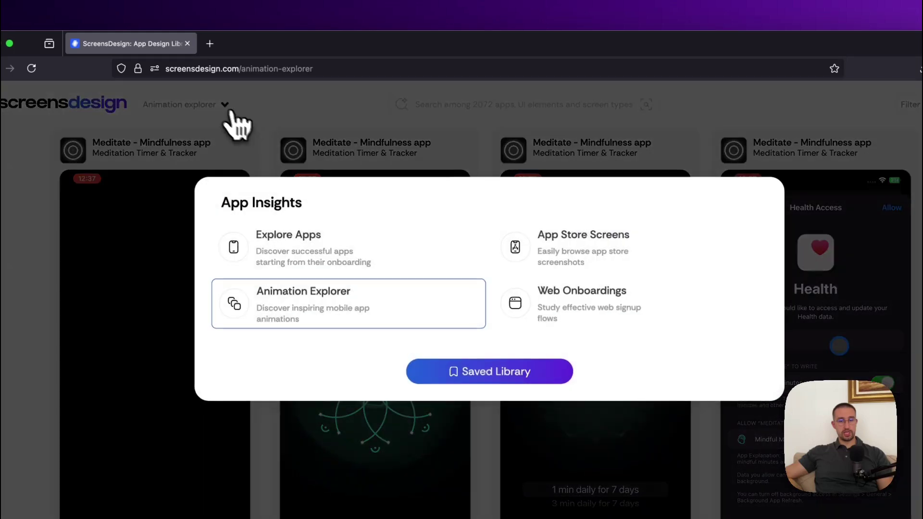
{"action": "left_click", "coordinate": [590, 264]}
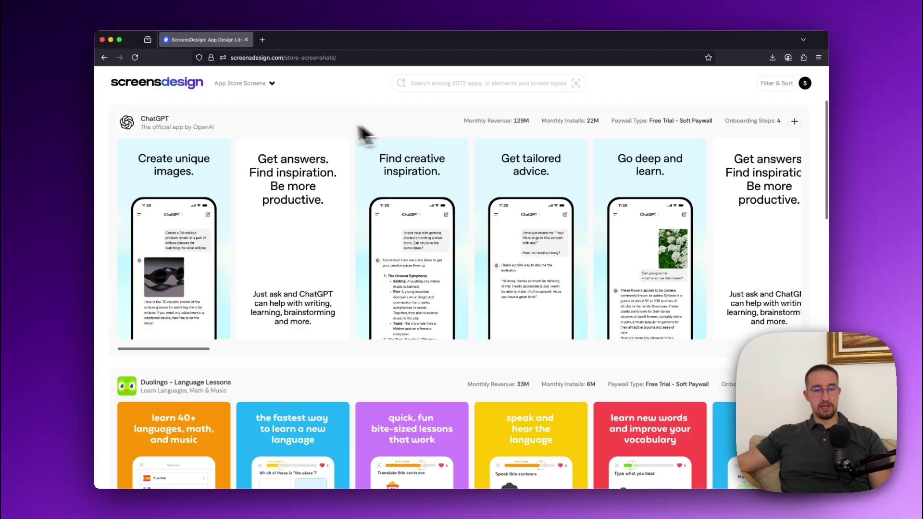
{"action": "left_click", "coordinate": [777, 86]}
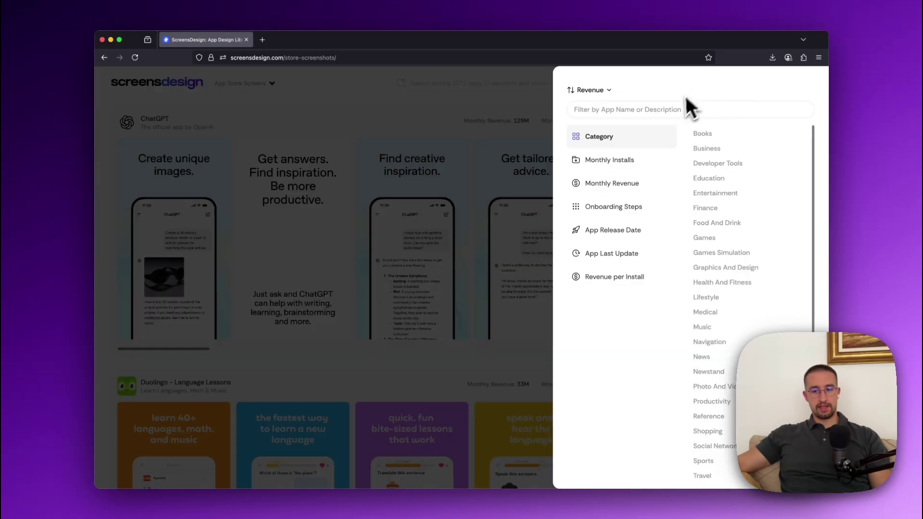
Apply the Business category filter to the App Store screenshots.
{"action": "left_click", "coordinate": [707, 149]}
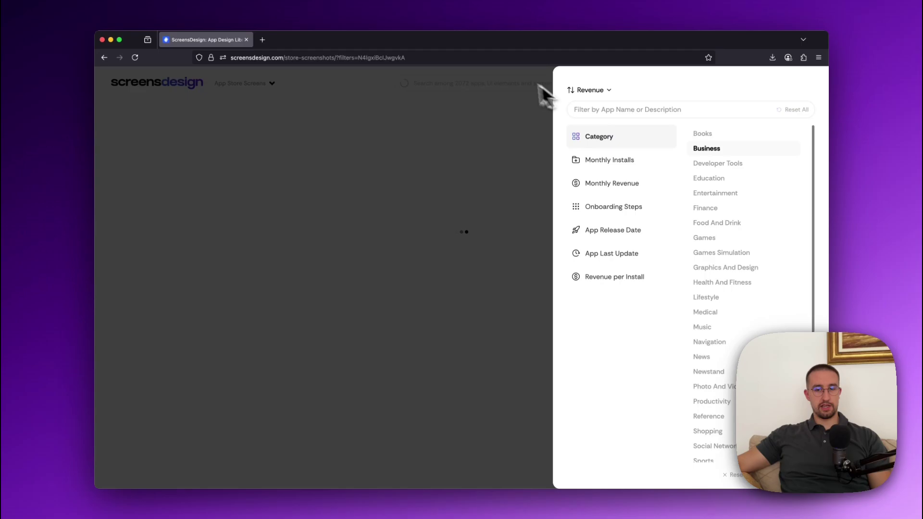
{"action": "left_click", "coordinate": [513, 81]}
{"action": "scroll", "coordinate": [293, 242], "scroll_direction": "down", "scroll_amount": 2}
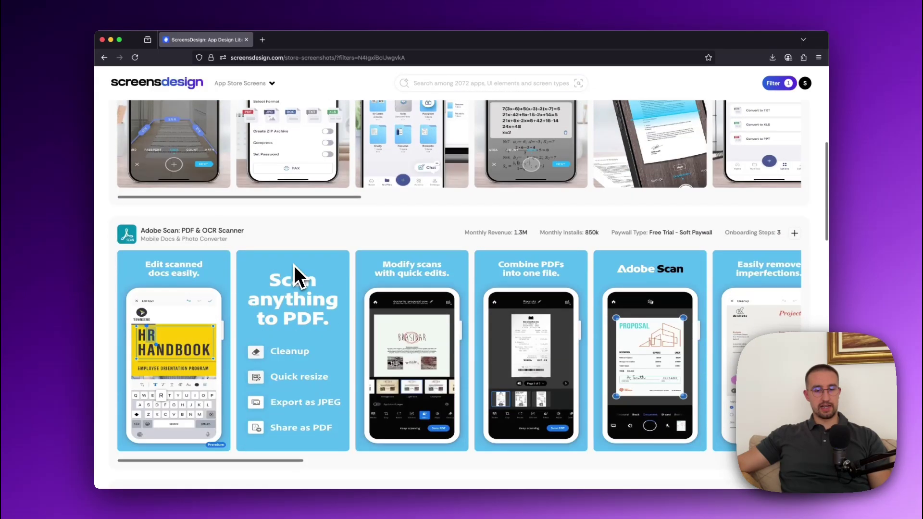
{"action": "scroll", "coordinate": [294, 274], "scroll_direction": "down", "scroll_amount": 3}
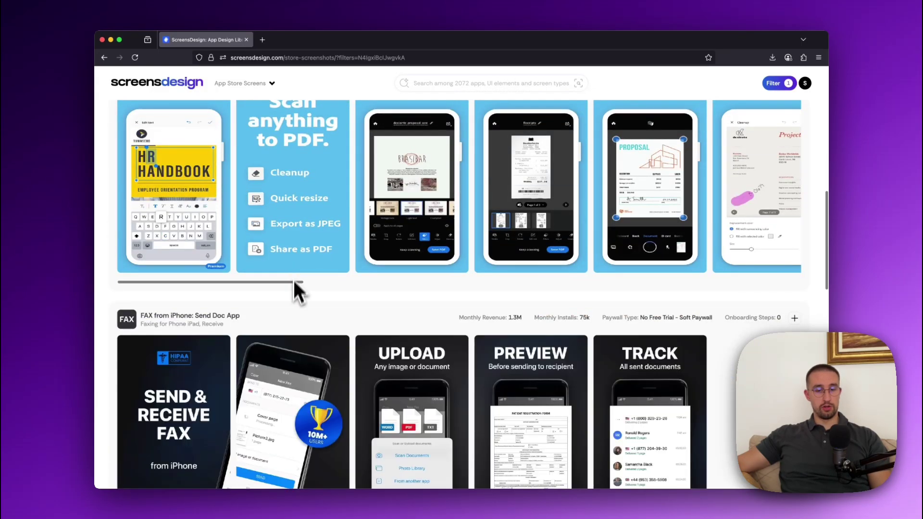
{"action": "scroll", "coordinate": [294, 289], "scroll_direction": "down", "scroll_amount": 1}
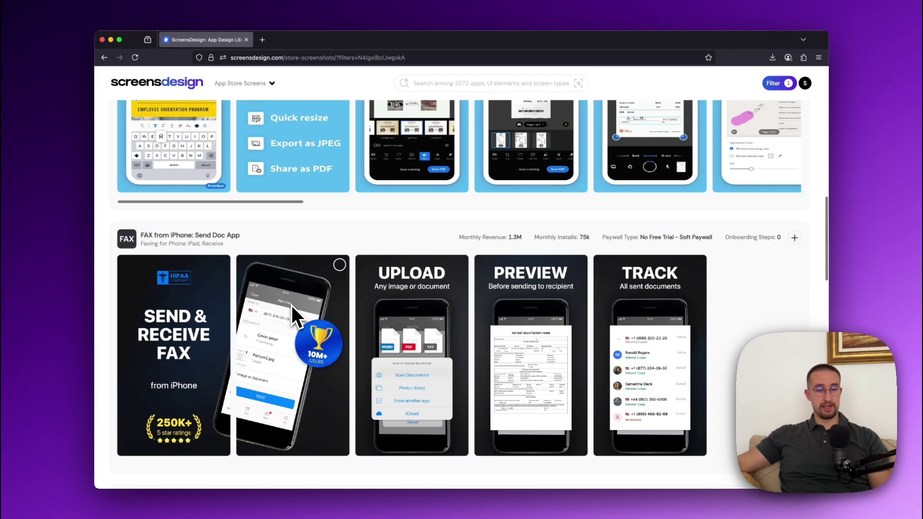
{"action": "scroll", "coordinate": [292, 306], "scroll_direction": "down", "scroll_amount": 2}
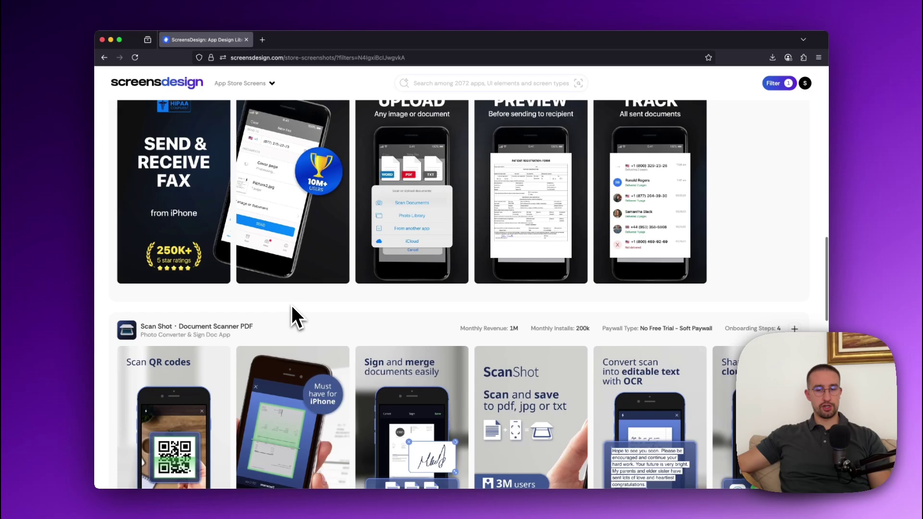
{"action": "scroll", "coordinate": [291, 305], "scroll_direction": "down", "scroll_amount": 1}
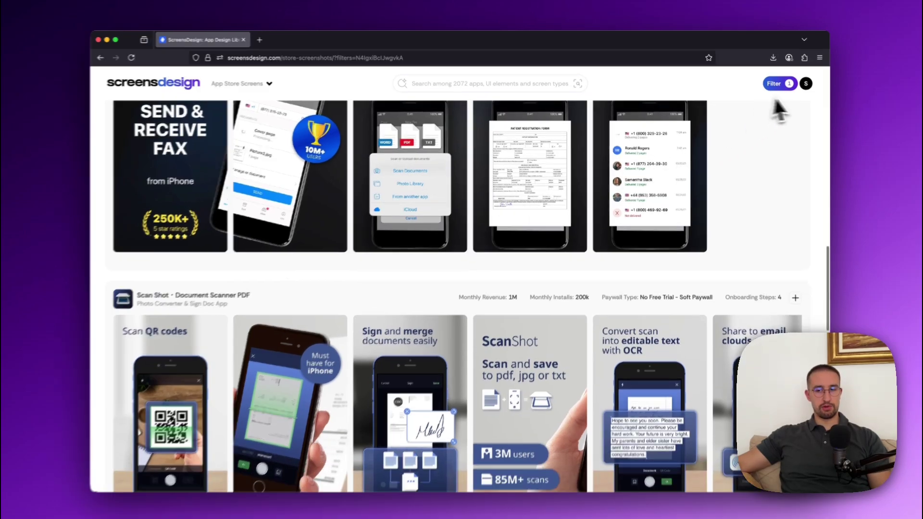
Leave App Store Screens for the unfiltered Explore Apps onboarding gallery.
{"action": "left_click", "coordinate": [774, 83]}
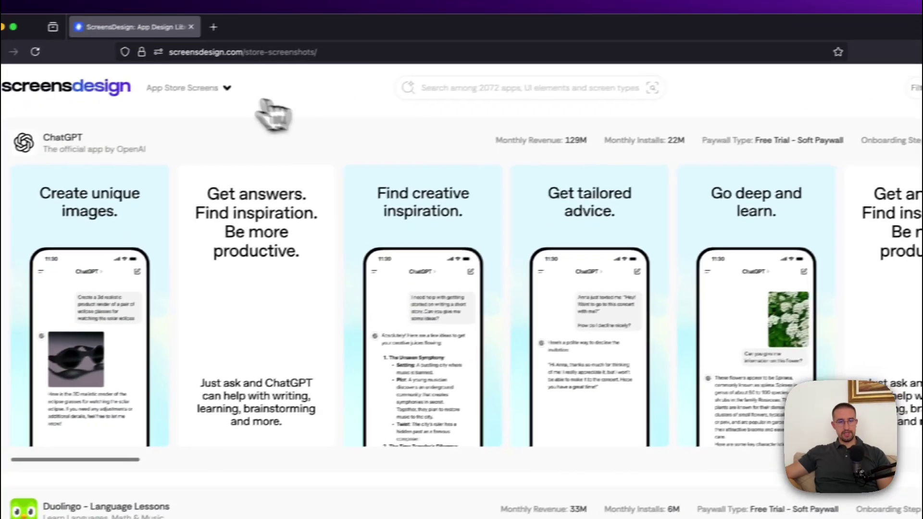
{"action": "left_click", "coordinate": [238, 87]}
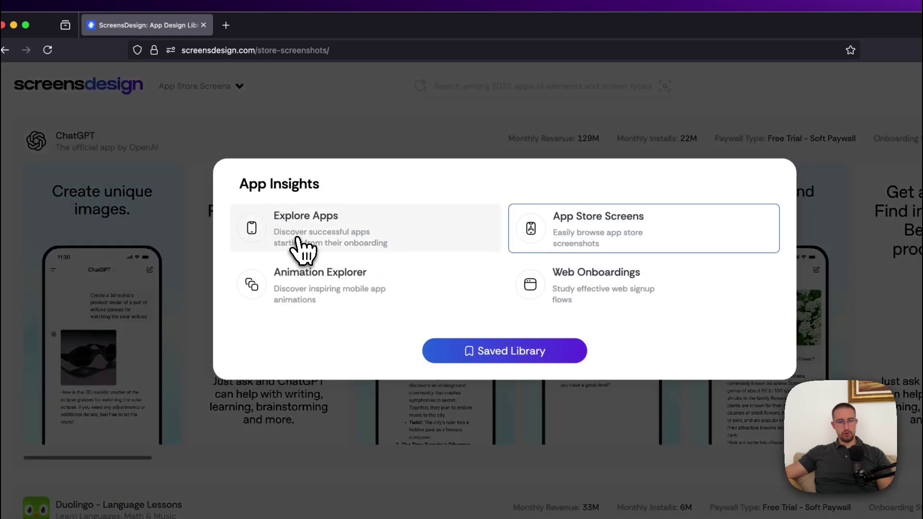
{"action": "left_click", "coordinate": [303, 249]}
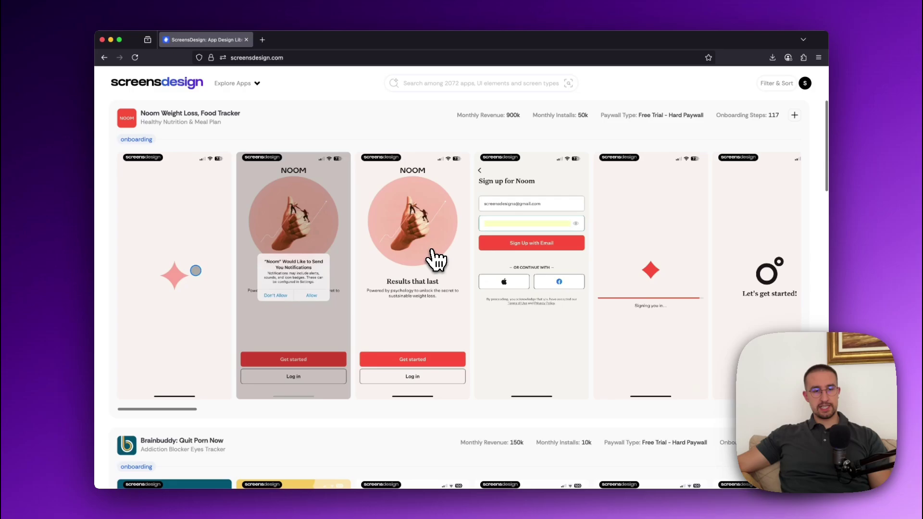
{"action": "scroll", "coordinate": [429, 259], "scroll_direction": "down", "scroll_amount": 2}
{"action": "scroll", "coordinate": [424, 261], "scroll_direction": "down", "scroll_amount": 2}
{"action": "scroll", "coordinate": [424, 263], "scroll_direction": "down", "scroll_amount": 3}
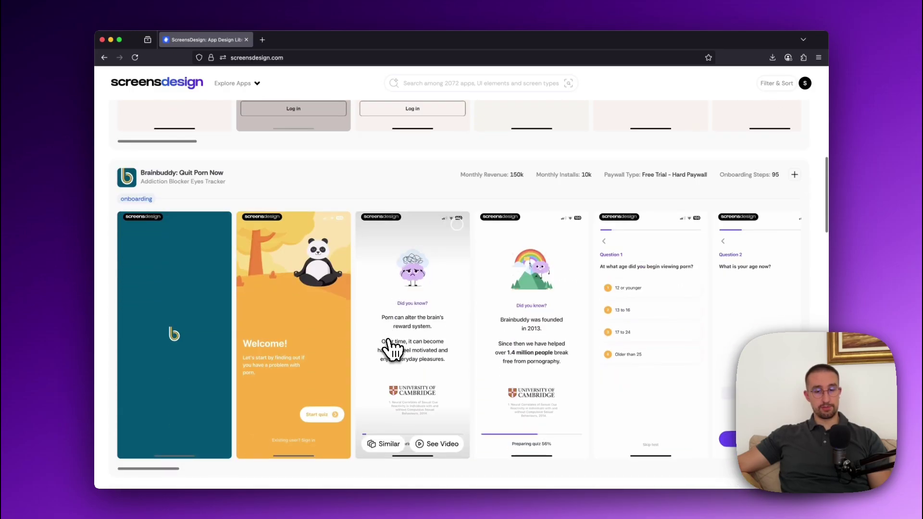
{"action": "scroll", "coordinate": [389, 346], "scroll_direction": "down", "scroll_amount": 2}
{"action": "scroll", "coordinate": [379, 334], "scroll_direction": "right", "scroll_amount": 3}
{"action": "scroll", "coordinate": [368, 325], "scroll_direction": "right", "scroll_amount": 2}
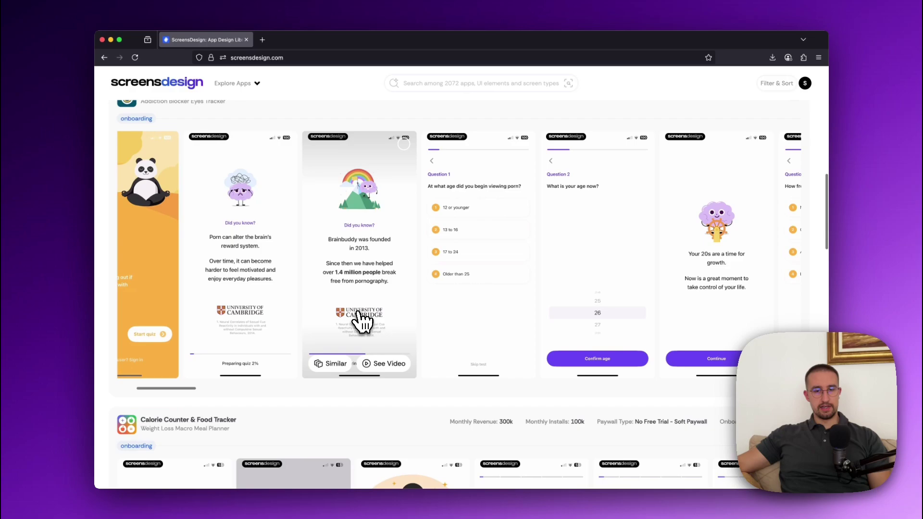
{"action": "scroll", "coordinate": [363, 322], "scroll_direction": "right", "scroll_amount": 3}
{"action": "scroll", "coordinate": [362, 322], "scroll_direction": "right", "scroll_amount": 3}
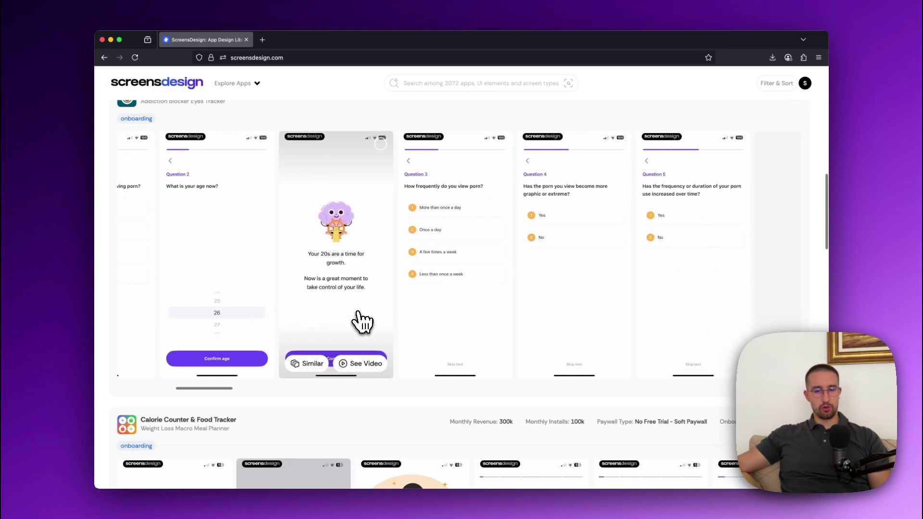
{"action": "scroll", "coordinate": [362, 321], "scroll_direction": "right", "scroll_amount": 2}
{"action": "scroll", "coordinate": [362, 323], "scroll_direction": "right", "scroll_amount": 2}
{"action": "scroll", "coordinate": [362, 321], "scroll_direction": "right", "scroll_amount": 1}
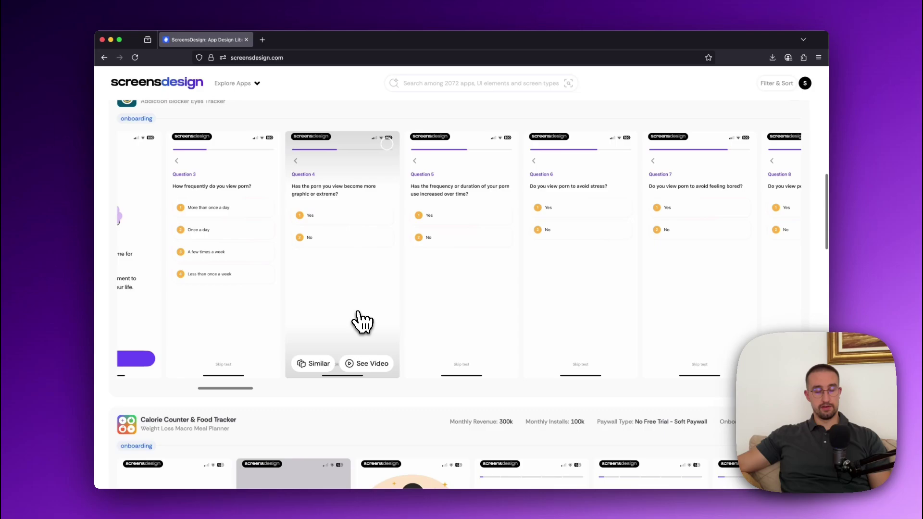
{"action": "scroll", "coordinate": [362, 322], "scroll_direction": "right", "scroll_amount": 2}
{"action": "scroll", "coordinate": [362, 322], "scroll_direction": "up", "scroll_amount": 1}
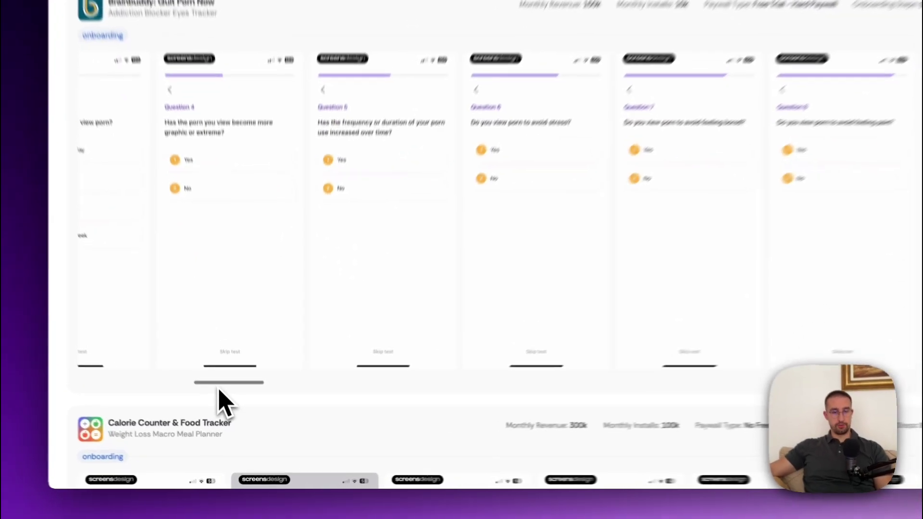
{"action": "left_click_drag", "start_coordinate": [226, 406], "coordinate": [254, 406]}
{"action": "left_click_drag", "start_coordinate": [256, 371], "coordinate": [307, 395]}
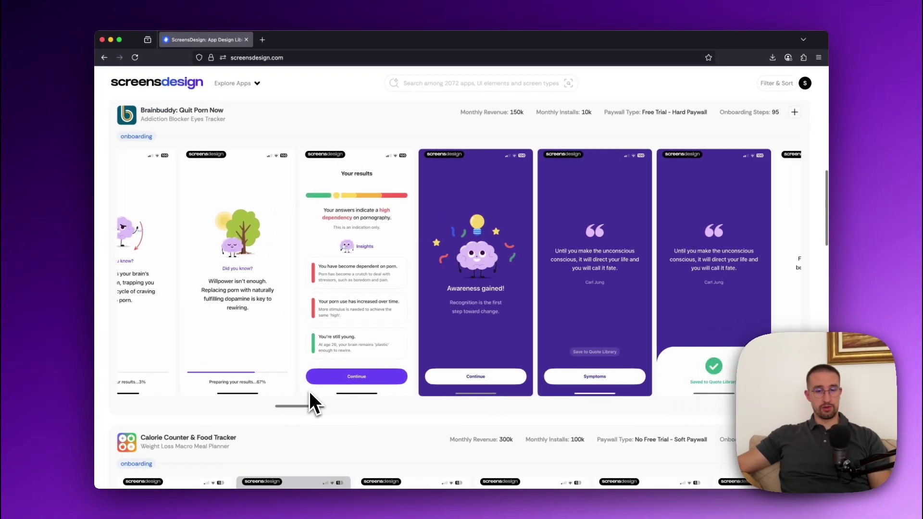
{"action": "left_click_drag", "start_coordinate": [307, 394], "coordinate": [370, 388]}
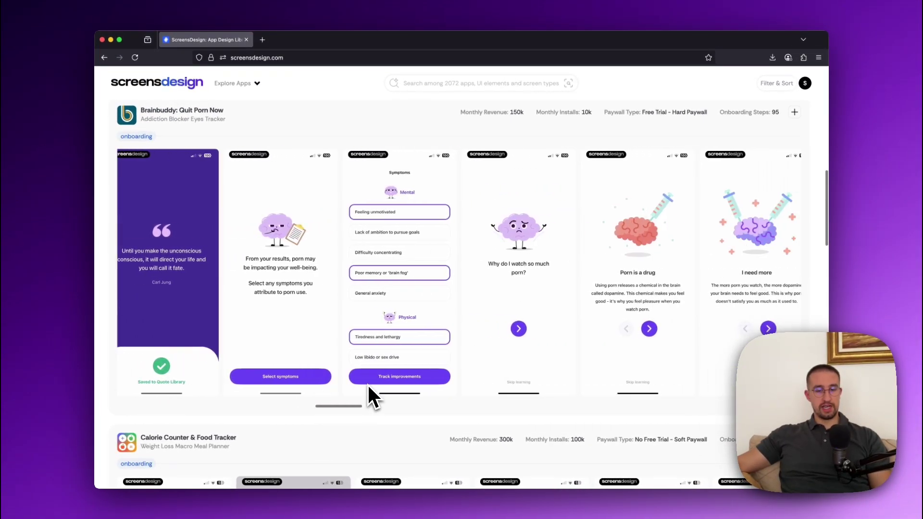
{"action": "scroll", "coordinate": [369, 385], "scroll_direction": "right", "scroll_amount": 3}
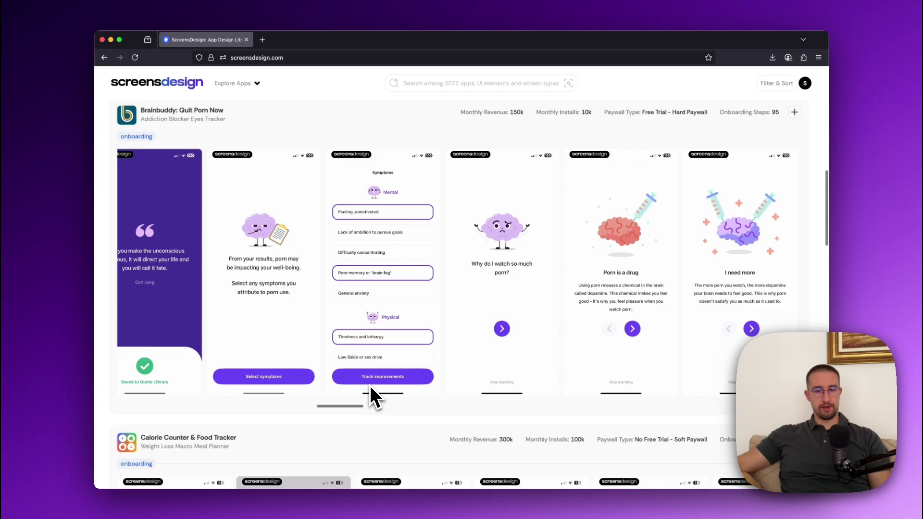
{"action": "scroll", "coordinate": [374, 386], "scroll_direction": "right", "scroll_amount": 5}
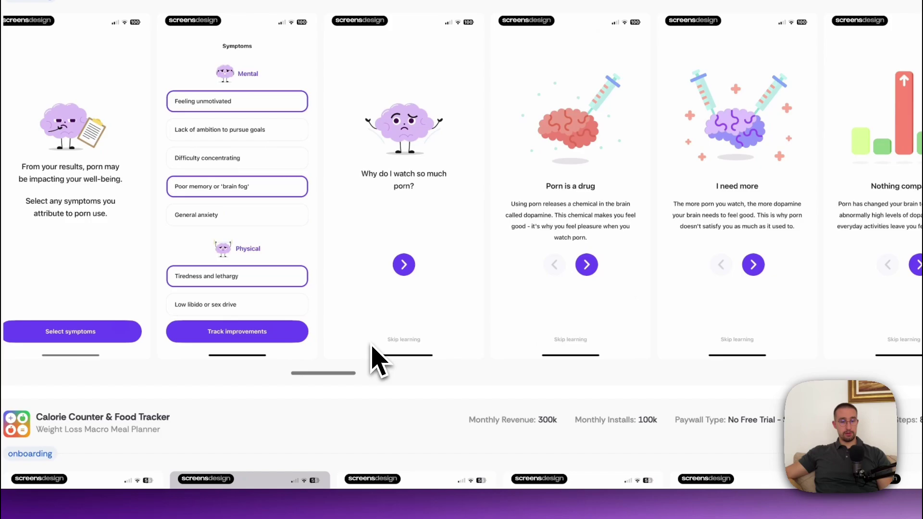
{"action": "scroll", "coordinate": [376, 360], "scroll_direction": "right", "scroll_amount": 2}
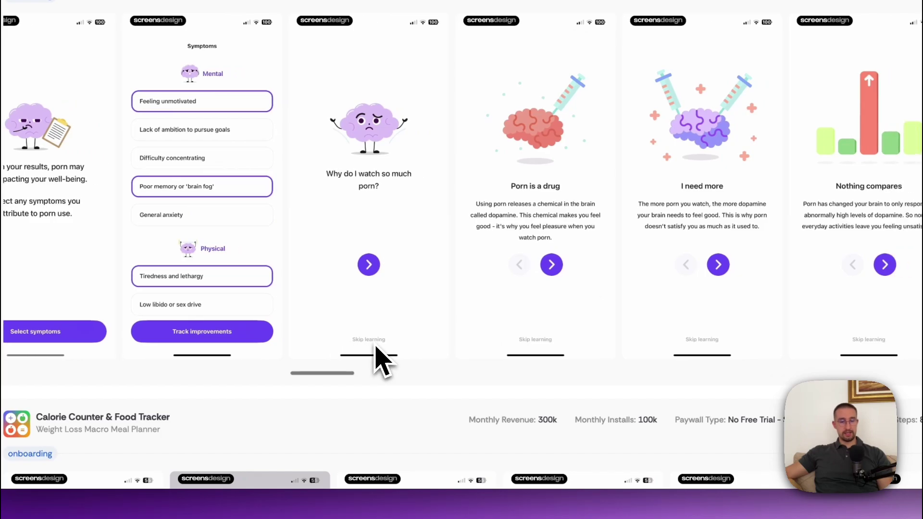
{"action": "scroll", "coordinate": [390, 359], "scroll_direction": "right", "scroll_amount": 5}
{"action": "scroll", "coordinate": [402, 361], "scroll_direction": "right", "scroll_amount": 2}
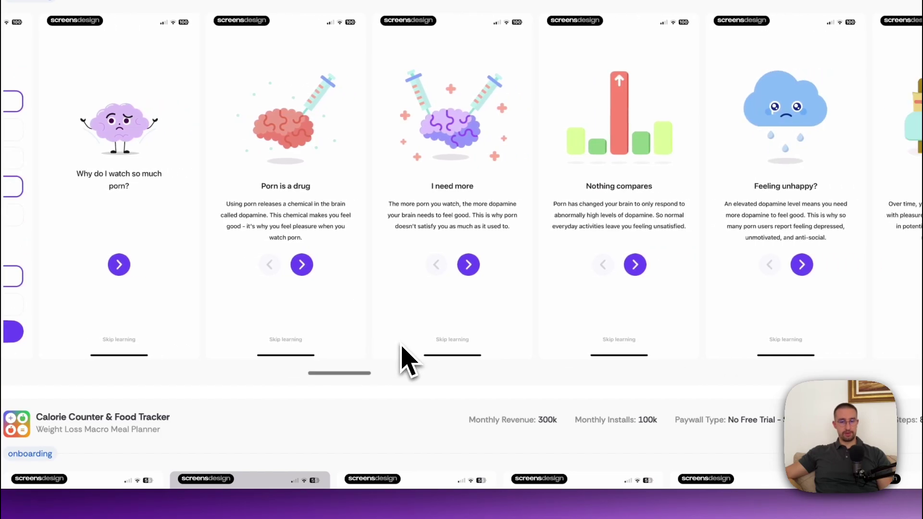
{"action": "scroll", "coordinate": [432, 362], "scroll_direction": "right", "scroll_amount": 10}
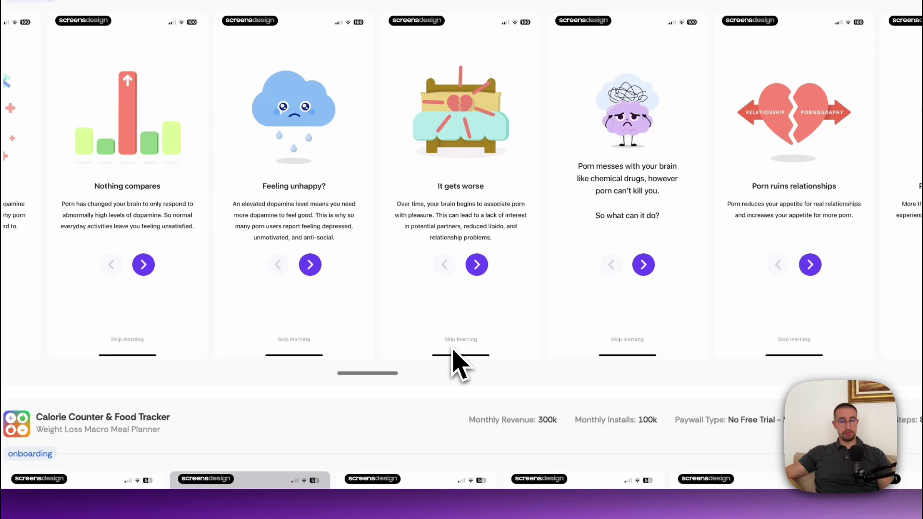
{"action": "scroll", "coordinate": [455, 375], "scroll_direction": "right", "scroll_amount": 5}
{"action": "scroll", "coordinate": [465, 390], "scroll_direction": "right", "scroll_amount": 3}
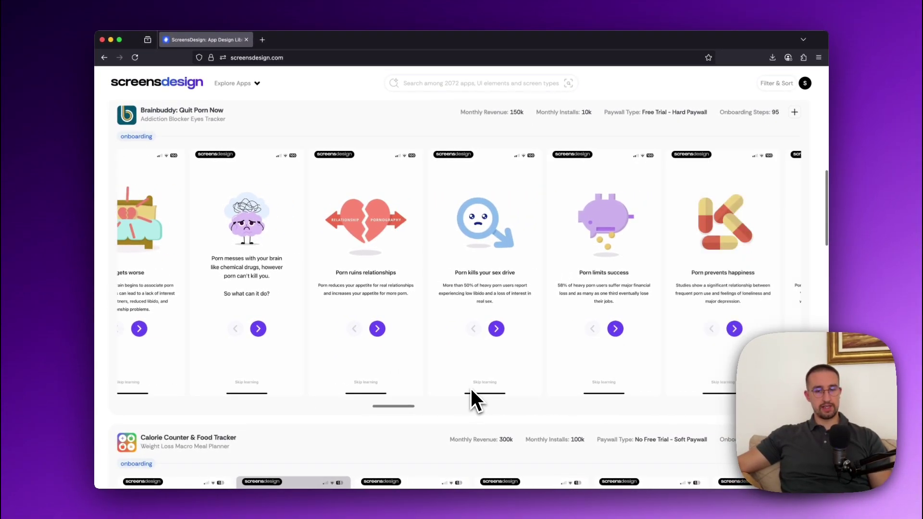
{"action": "scroll", "coordinate": [473, 388], "scroll_direction": "right", "scroll_amount": 1}
{"action": "scroll", "coordinate": [477, 389], "scroll_direction": "right", "scroll_amount": 1}
{"action": "scroll", "coordinate": [483, 389], "scroll_direction": "right", "scroll_amount": 1}
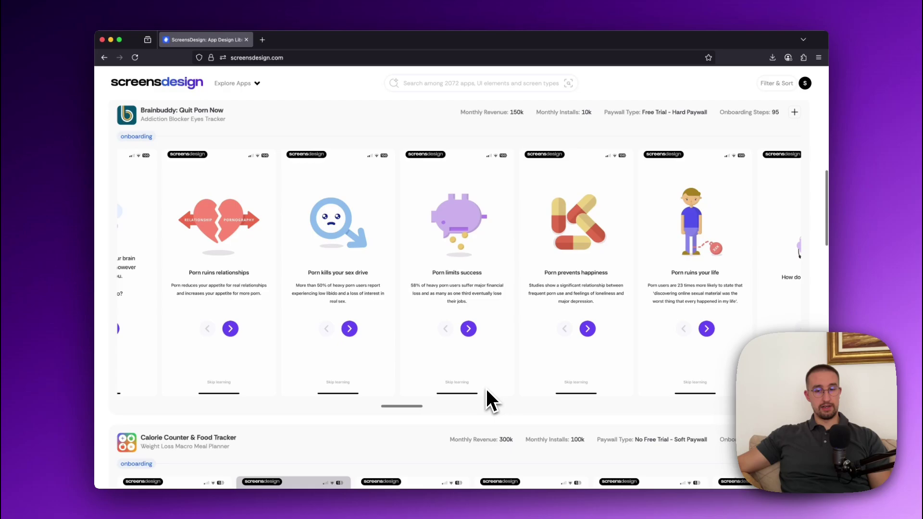
{"action": "scroll", "coordinate": [487, 393], "scroll_direction": "right", "scroll_amount": 5}
{"action": "scroll", "coordinate": [539, 404], "scroll_direction": "right", "scroll_amount": 3}
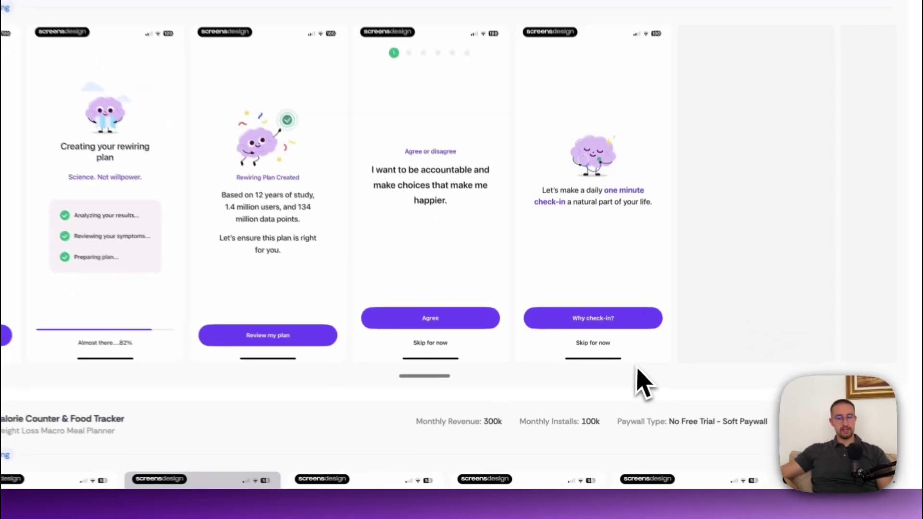
{"action": "left_click_drag", "start_coordinate": [422, 374], "coordinate": [628, 410]}
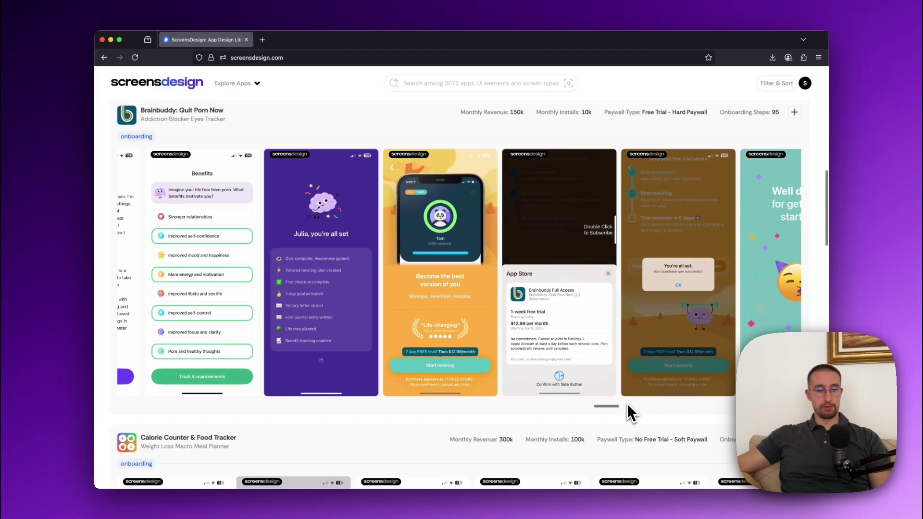
{"action": "scroll", "coordinate": [598, 346], "scroll_direction": "down", "scroll_amount": 1}
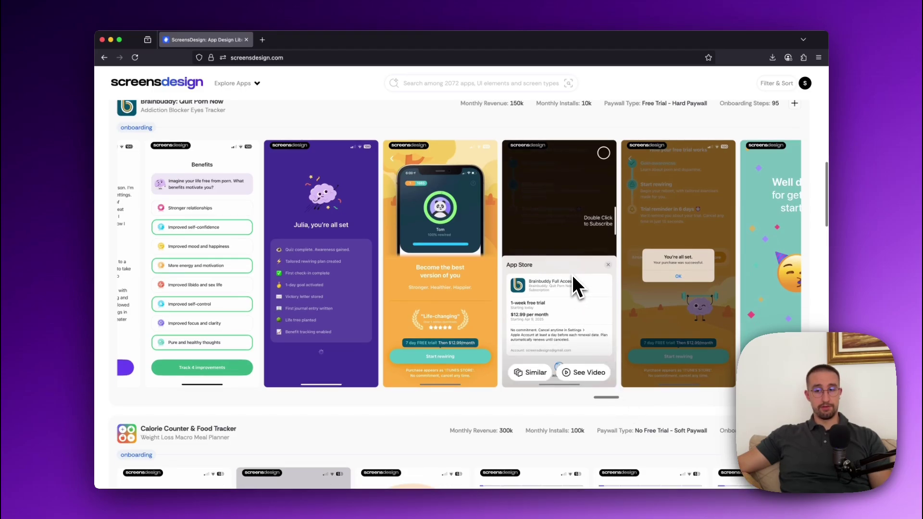
{"action": "scroll", "coordinate": [574, 278], "scroll_direction": "down", "scroll_amount": 2}
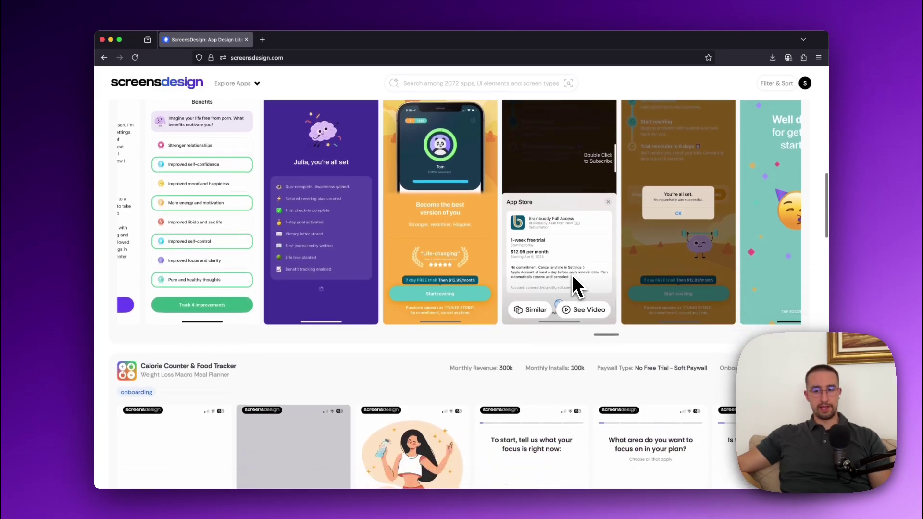
{"action": "scroll", "coordinate": [574, 278], "scroll_direction": "down", "scroll_amount": 2}
{"action": "scroll", "coordinate": [573, 278], "scroll_direction": "down", "scroll_amount": 2}
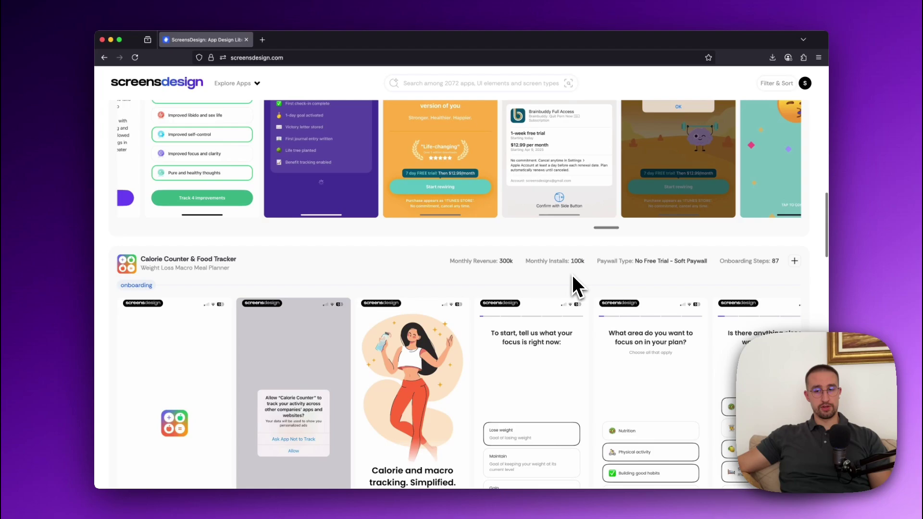
{"action": "scroll", "coordinate": [573, 285], "scroll_direction": "down", "scroll_amount": 1}
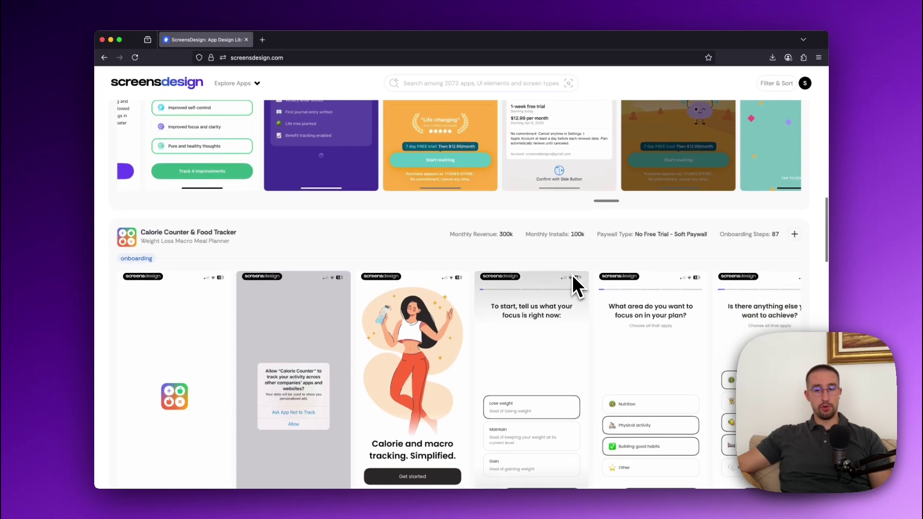
{"action": "scroll", "coordinate": [575, 285], "scroll_direction": "down", "scroll_amount": 1}
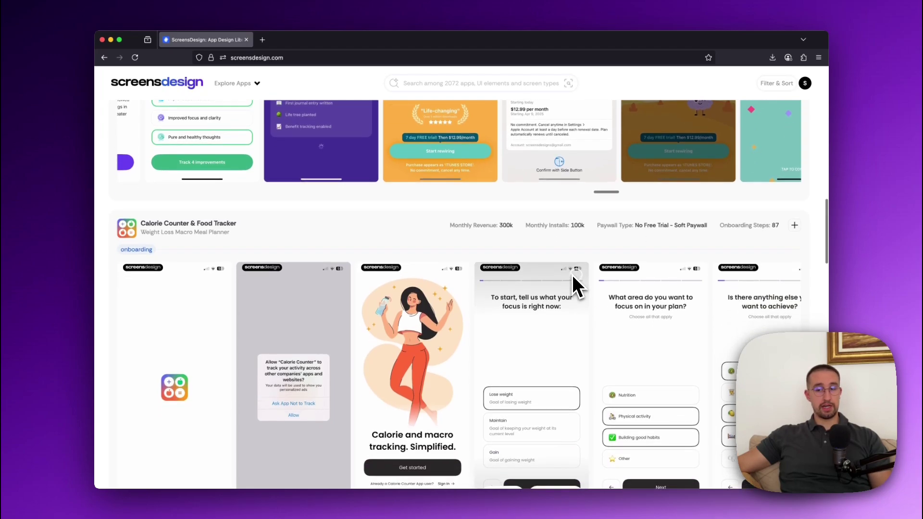
{"action": "scroll", "coordinate": [573, 284], "scroll_direction": "down", "scroll_amount": 1}
{"action": "scroll", "coordinate": [548, 283], "scroll_direction": "down", "scroll_amount": 5}
{"action": "scroll", "coordinate": [524, 284], "scroll_direction": "down", "scroll_amount": 1}
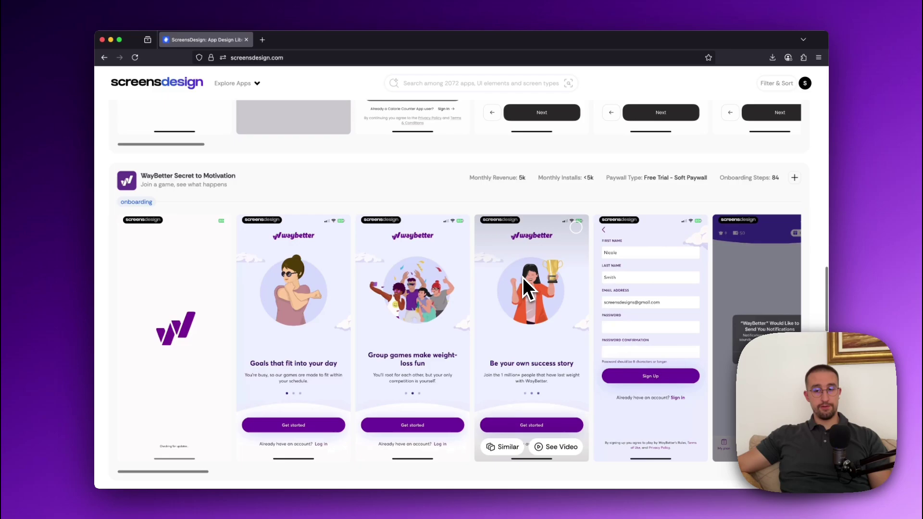
{"action": "scroll", "coordinate": [524, 287], "scroll_direction": "down", "scroll_amount": 1}
{"action": "scroll", "coordinate": [524, 283], "scroll_direction": "down", "scroll_amount": 1}
{"action": "scroll", "coordinate": [524, 282], "scroll_direction": "down", "scroll_amount": 1}
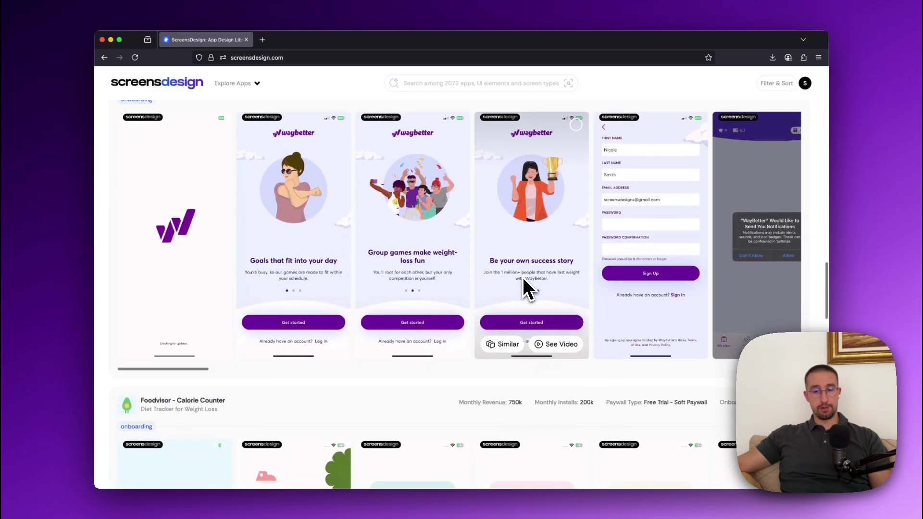
{"action": "scroll", "coordinate": [524, 284], "scroll_direction": "down", "scroll_amount": 1}
{"action": "scroll", "coordinate": [524, 281], "scroll_direction": "down", "scroll_amount": 1}
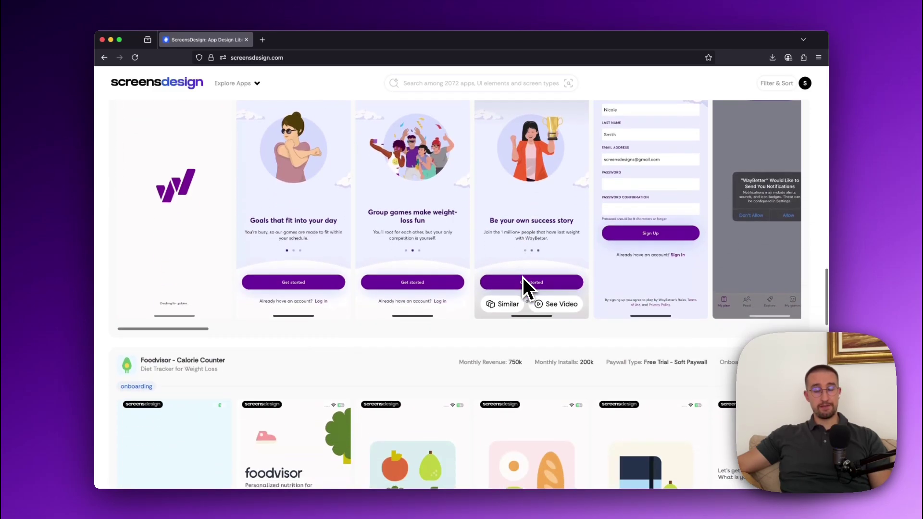
{"action": "scroll", "coordinate": [522, 278], "scroll_direction": "down", "scroll_amount": 2}
{"action": "scroll", "coordinate": [523, 278], "scroll_direction": "down", "scroll_amount": 1}
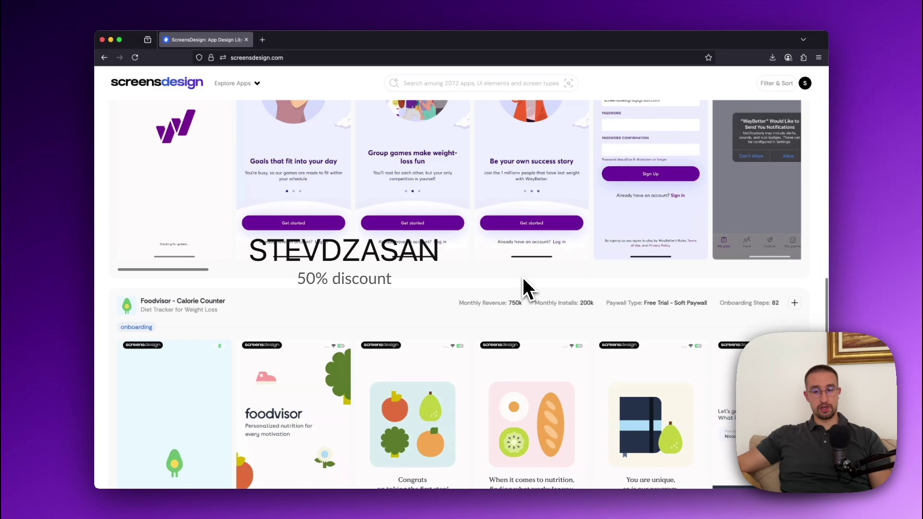
{"action": "scroll", "coordinate": [524, 277], "scroll_direction": "down", "scroll_amount": 2}
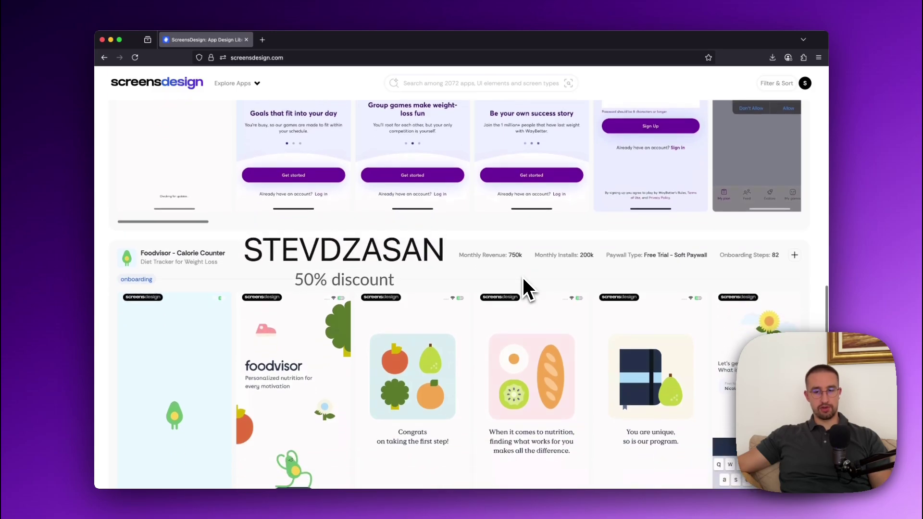
{"action": "scroll", "coordinate": [524, 278], "scroll_direction": "down", "scroll_amount": 5}
{"action": "scroll", "coordinate": [513, 224], "scroll_direction": "down", "scroll_amount": 1}
{"action": "scroll", "coordinate": [507, 213], "scroll_direction": "down", "scroll_amount": 2}
{"action": "scroll", "coordinate": [507, 214], "scroll_direction": "down", "scroll_amount": 1}
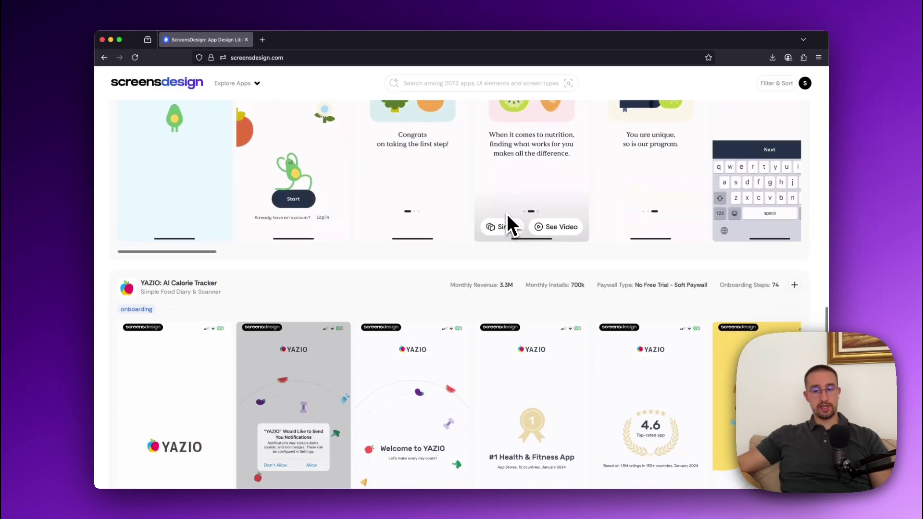
{"action": "scroll", "coordinate": [508, 213], "scroll_direction": "down", "scroll_amount": 1}
{"action": "scroll", "coordinate": [507, 214], "scroll_direction": "down", "scroll_amount": 1}
{"action": "scroll", "coordinate": [507, 214], "scroll_direction": "down", "scroll_amount": 1}
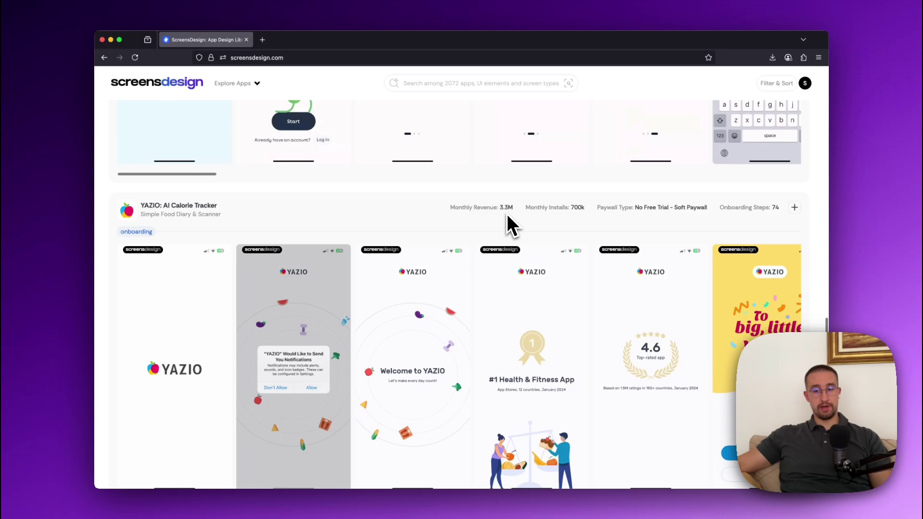
{"action": "scroll", "coordinate": [507, 213], "scroll_direction": "down", "scroll_amount": 2}
{"action": "scroll", "coordinate": [508, 224], "scroll_direction": "down", "scroll_amount": 1}
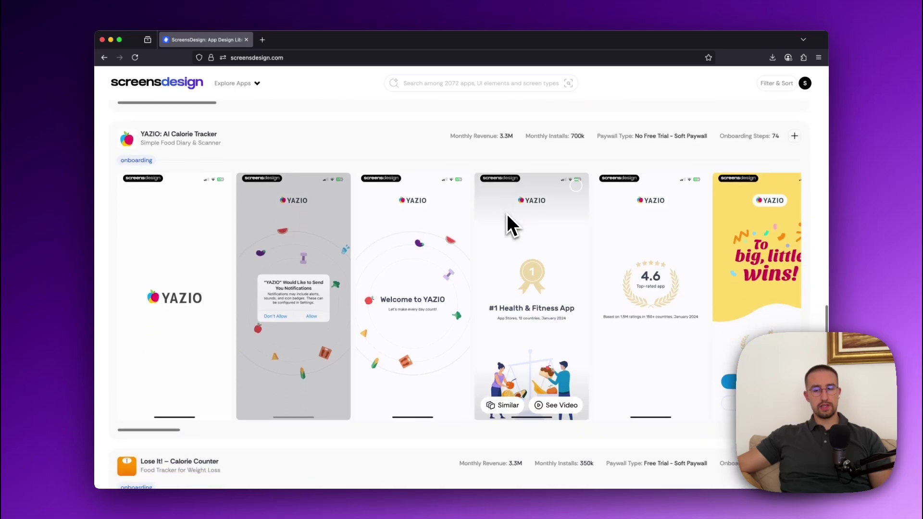
{"action": "scroll", "coordinate": [507, 214], "scroll_direction": "down", "scroll_amount": 2}
{"action": "scroll", "coordinate": [507, 213], "scroll_direction": "down", "scroll_amount": 4}
{"action": "scroll", "coordinate": [507, 214], "scroll_direction": "down", "scroll_amount": 3}
{"action": "scroll", "coordinate": [507, 216], "scroll_direction": "down", "scroll_amount": 2}
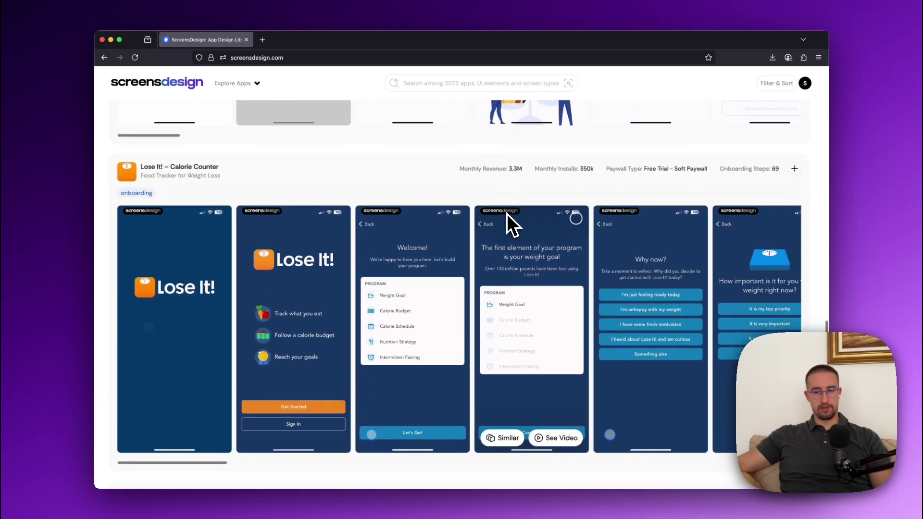
{"action": "scroll", "coordinate": [507, 215], "scroll_direction": "down", "scroll_amount": 7}
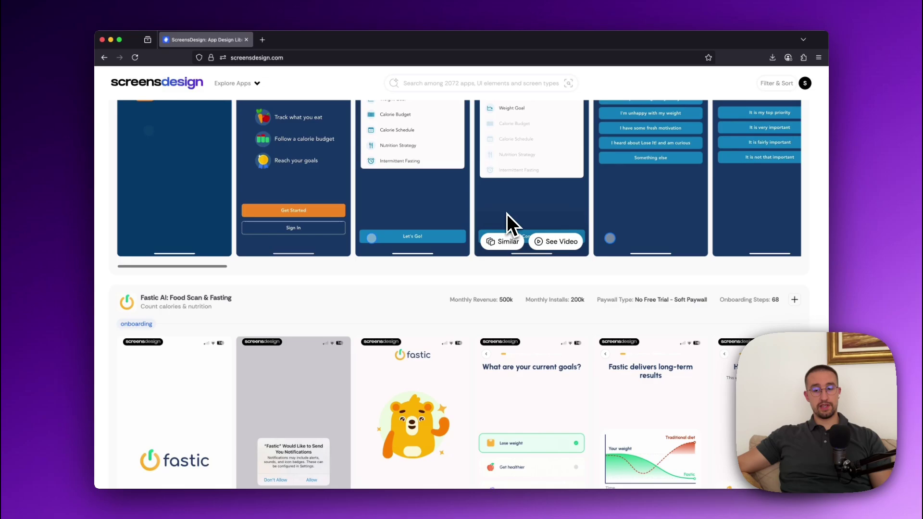
{"action": "scroll", "coordinate": [507, 214], "scroll_direction": "down", "scroll_amount": 1}
{"action": "scroll", "coordinate": [507, 214], "scroll_direction": "down", "scroll_amount": 3}
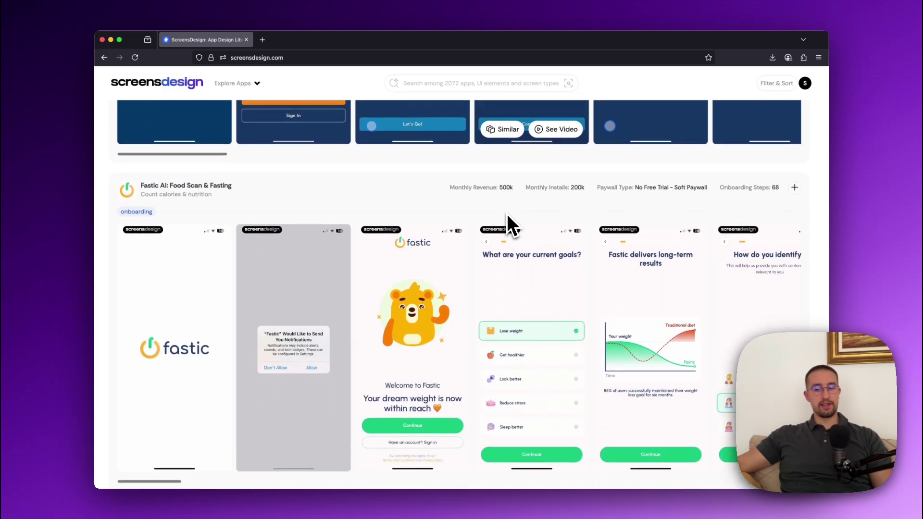